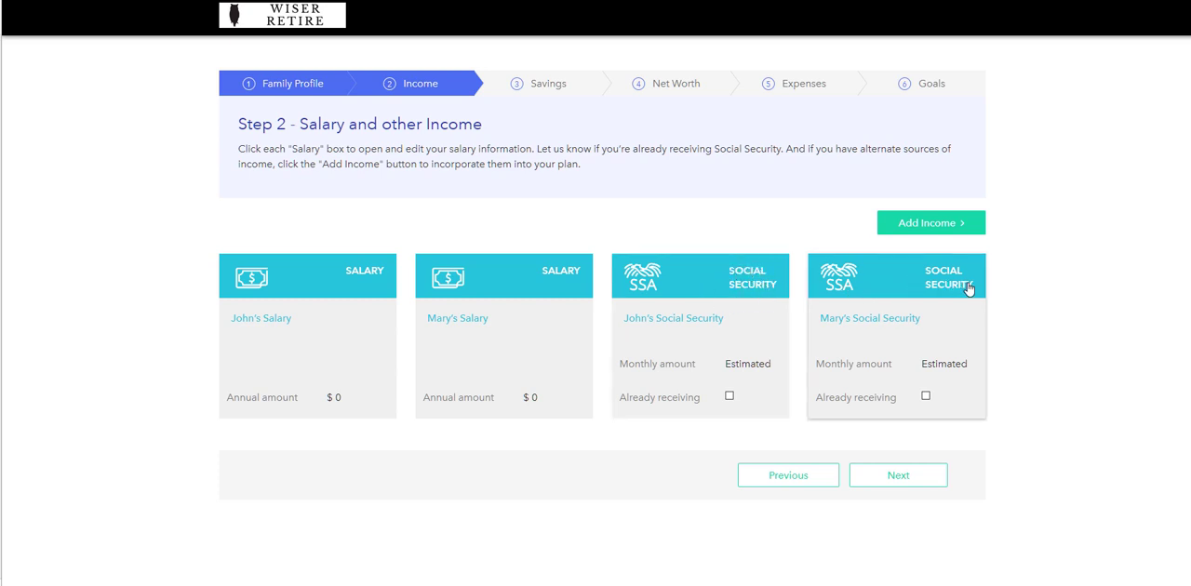
Set the first salary's annual amount to $75,000 and its annual increase to 2%, with the income already started
click(361, 279)
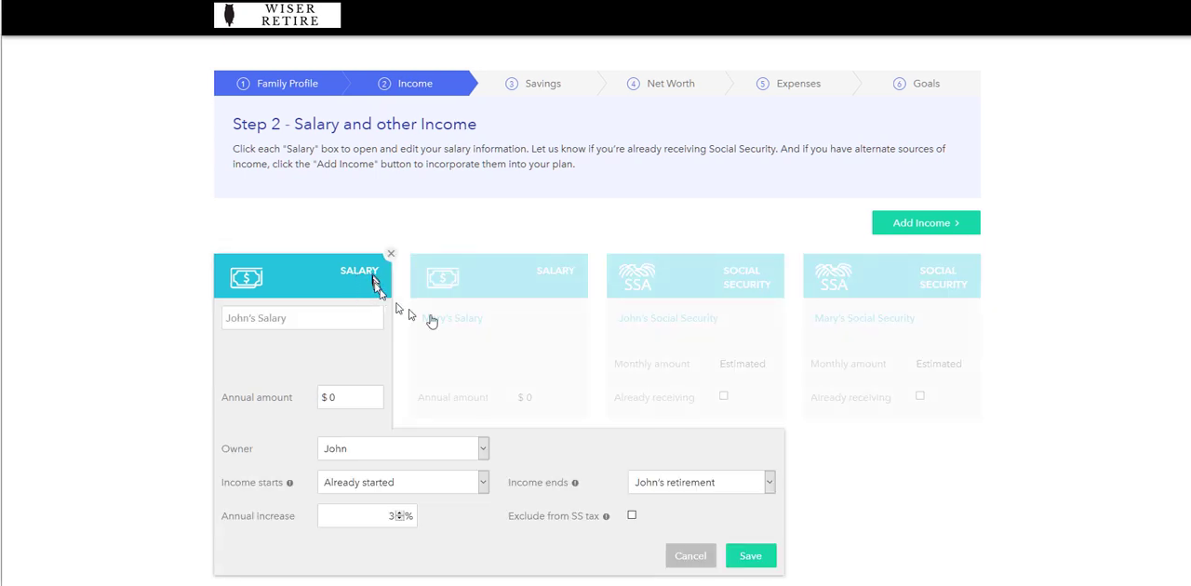
scroll(445, 323, down, 1)
click(361, 279)
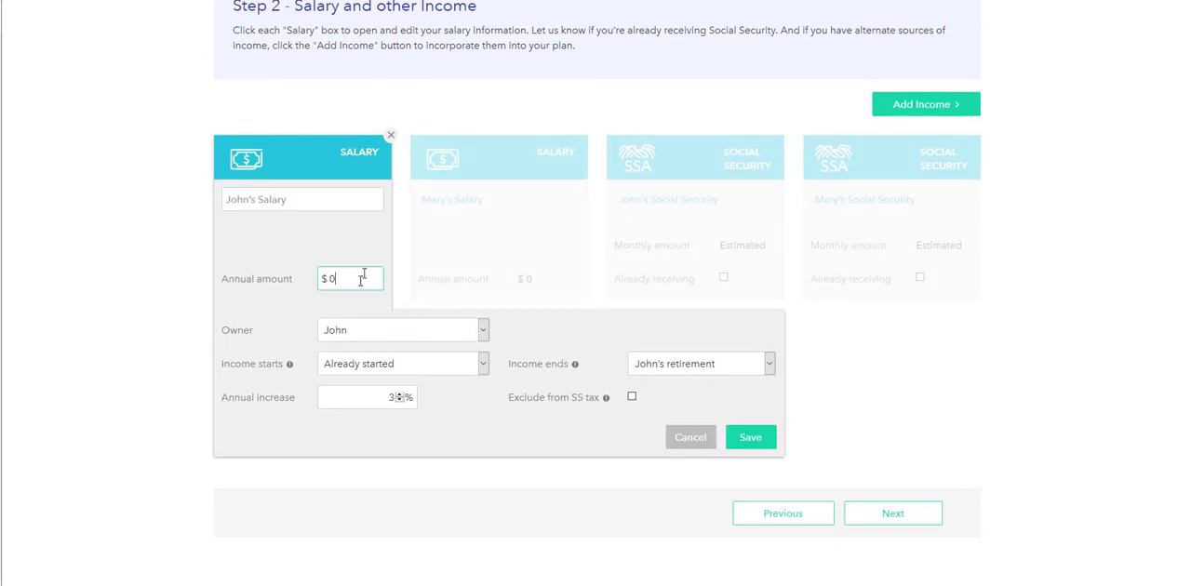
text(75000)
click(357, 364)
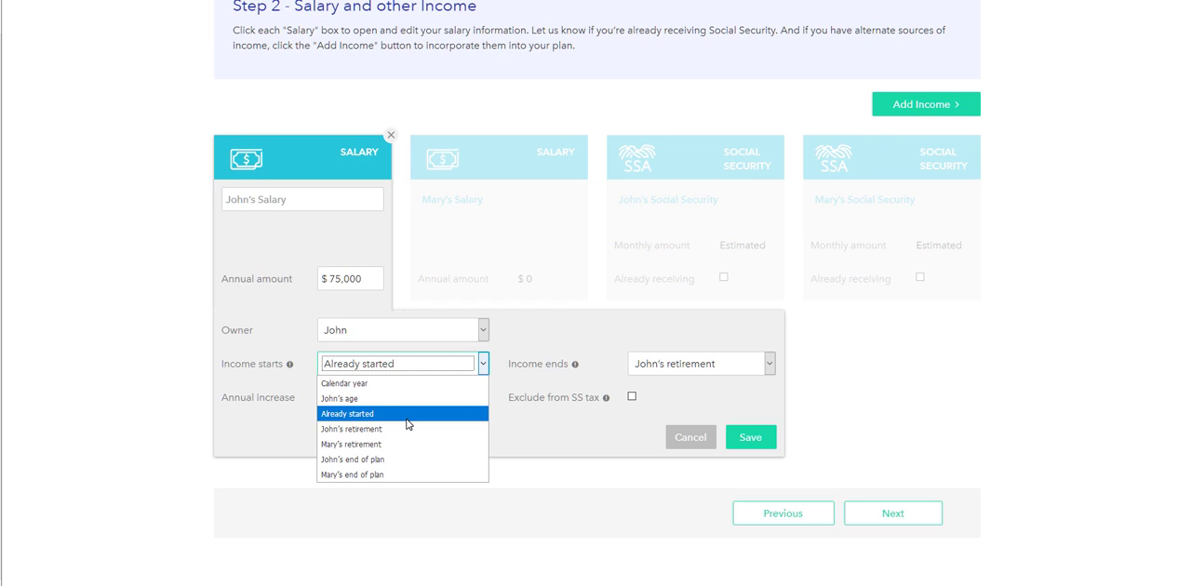
click(406, 419)
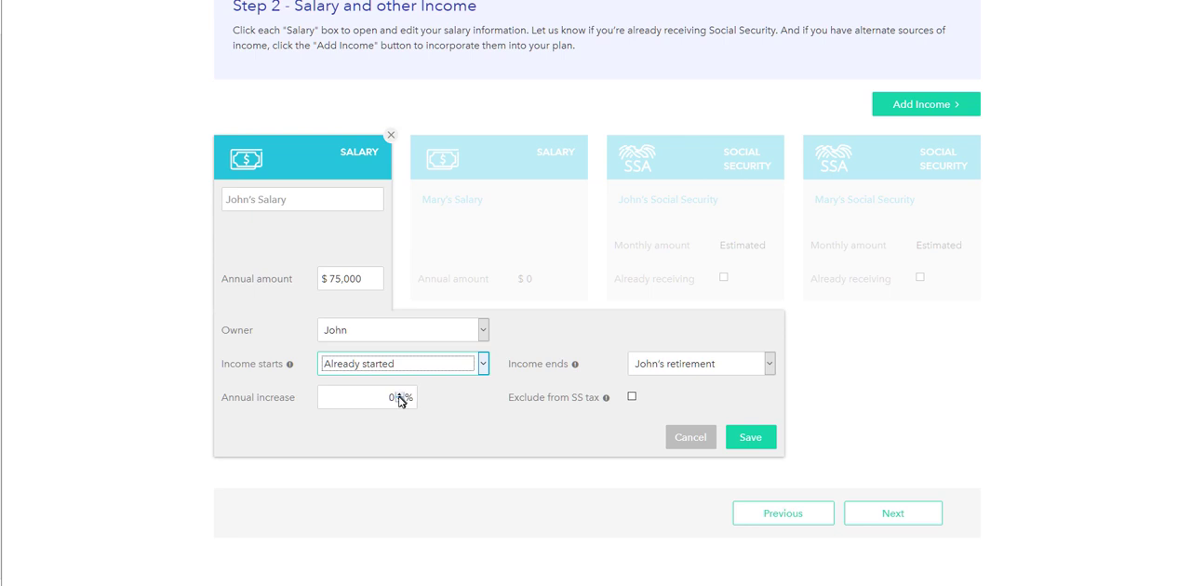
click(399, 396)
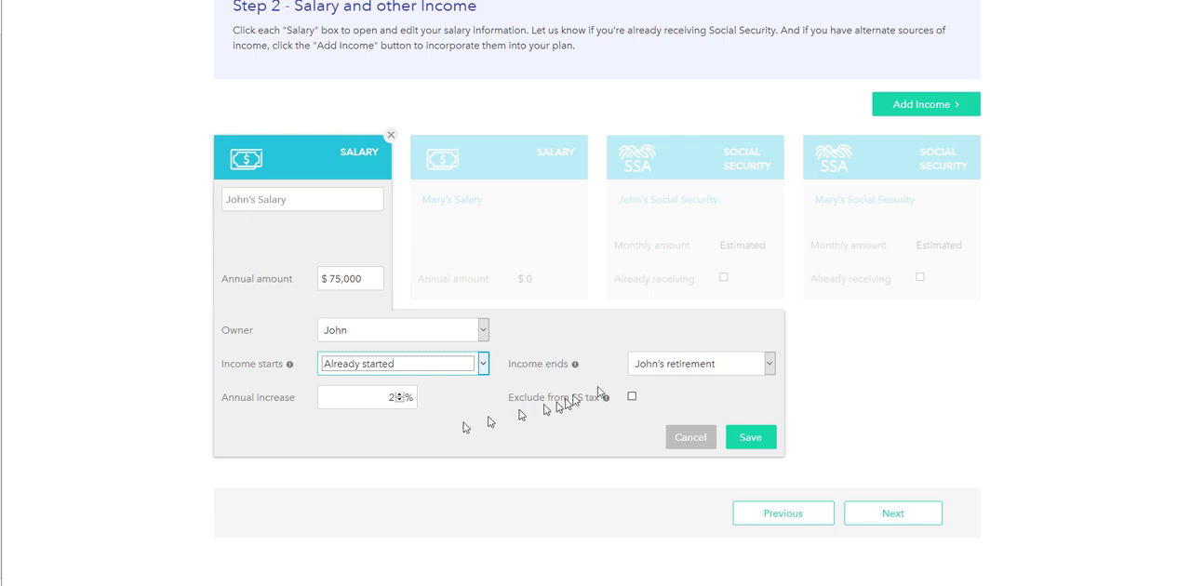
Make the first salary's income end at the owner's age of 65 and save the entry
click(719, 365)
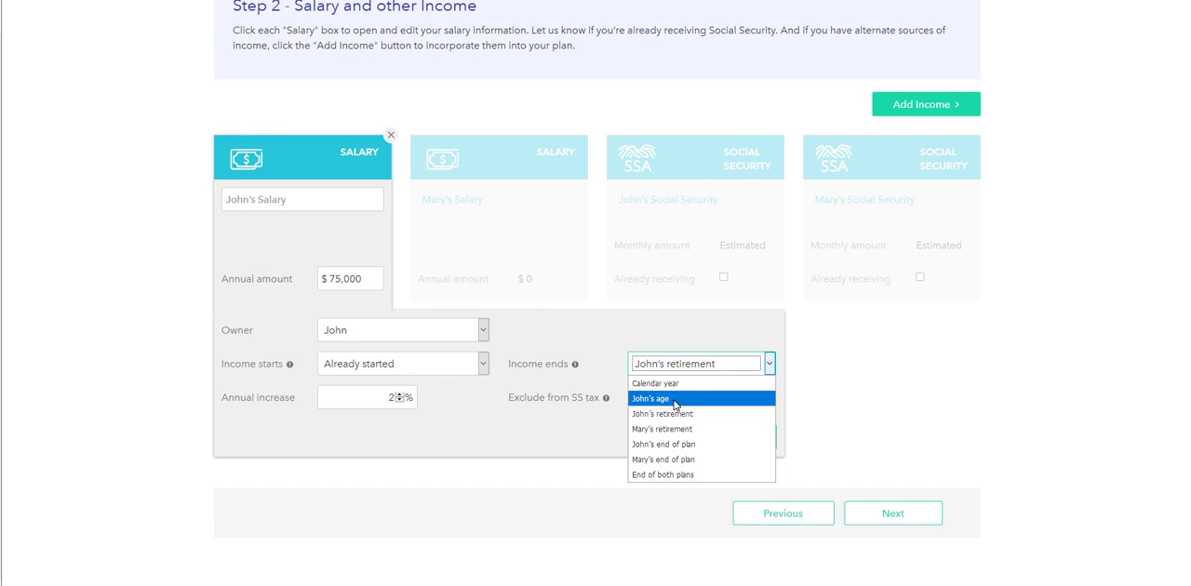
click(674, 400)
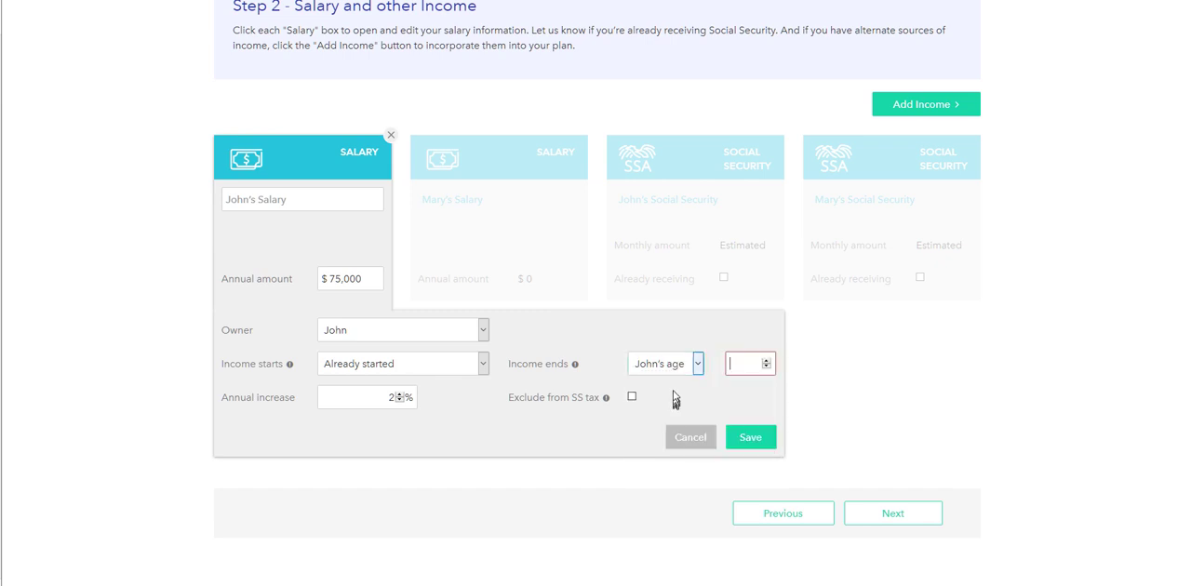
click(742, 370)
text(65)
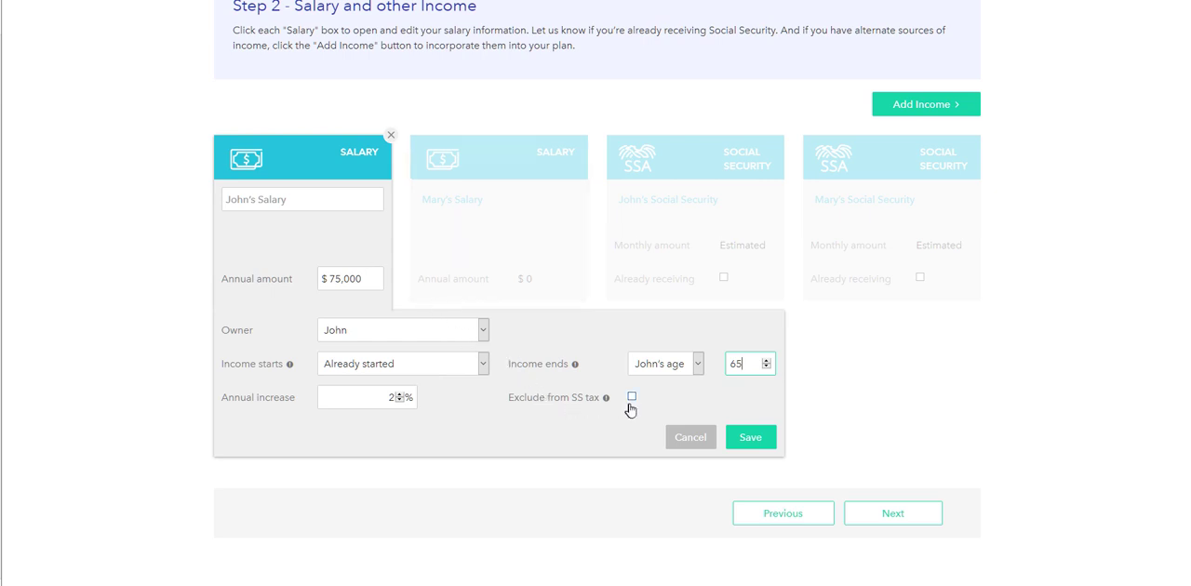
mouse_move(606, 400)
click(632, 397)
click(750, 439)
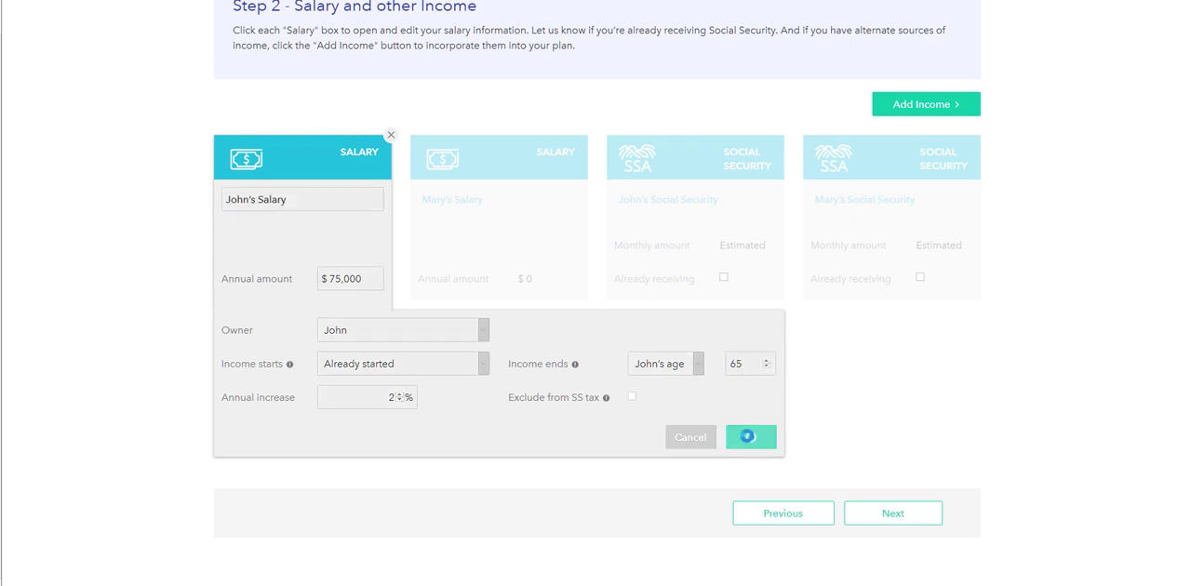
Set the second salary's annual amount to $95,000 and save the entry
click(498, 285)
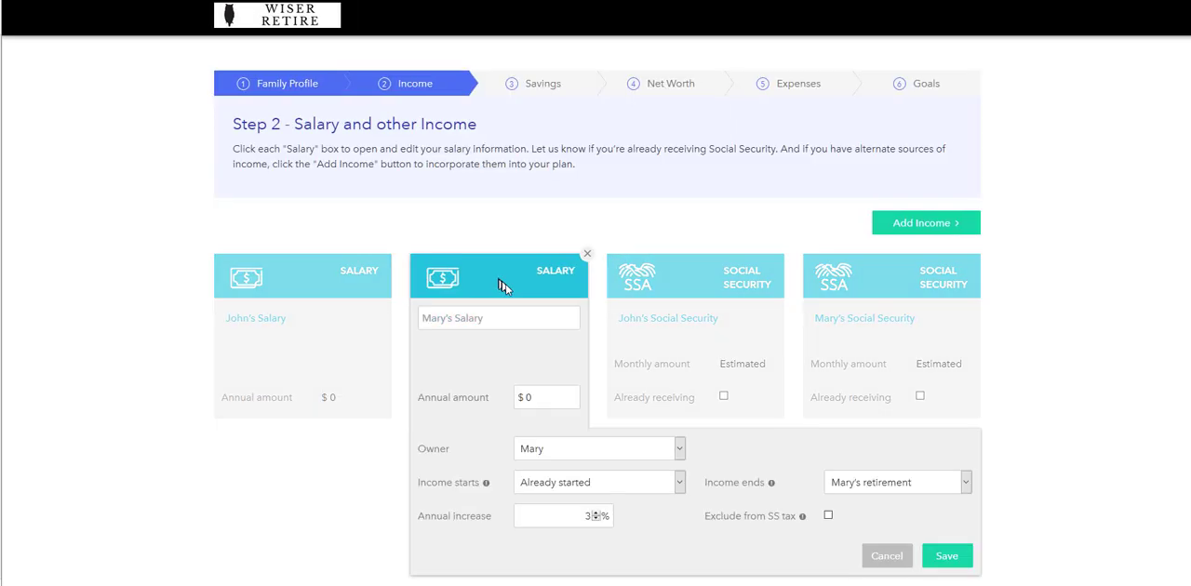
click(537, 397)
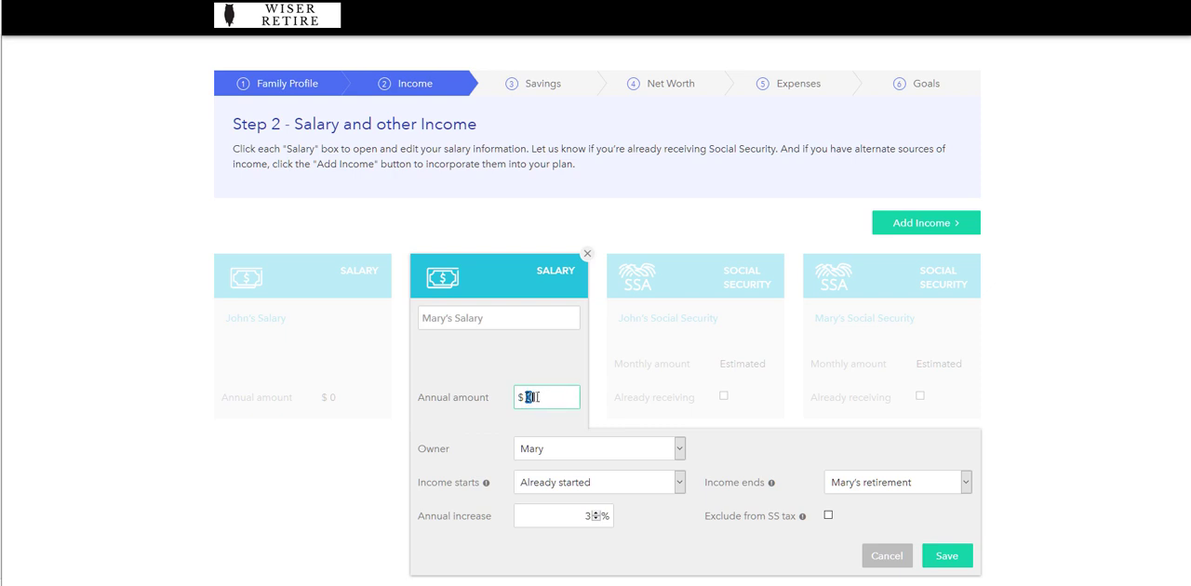
text(95,000)
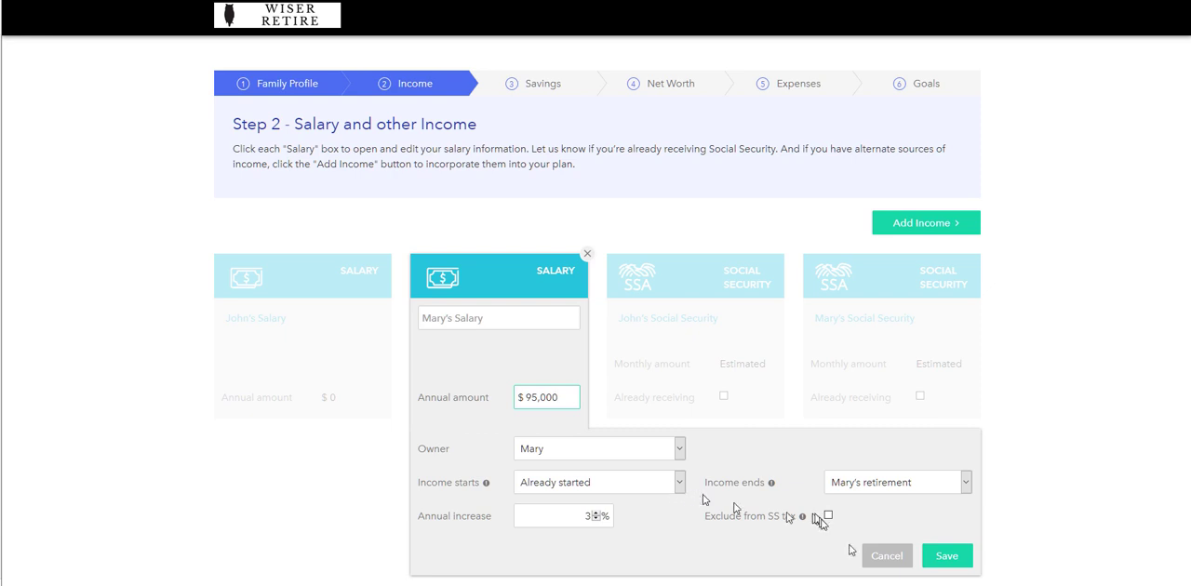
click(965, 566)
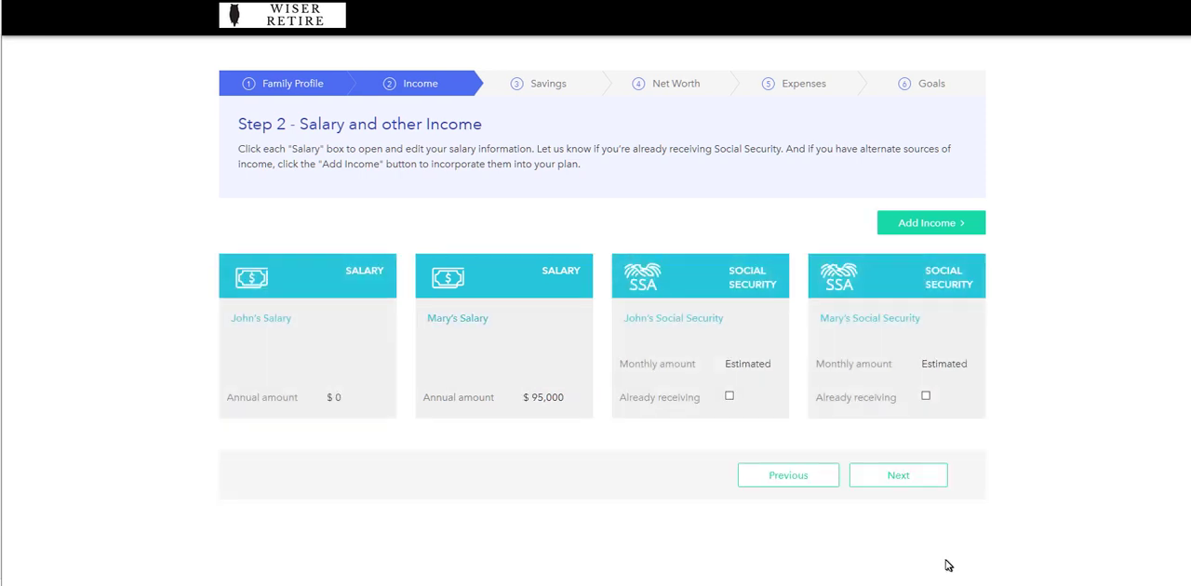
Choose the simple estimate as the benefit amount for the first Social Security entry and save it
click(699, 282)
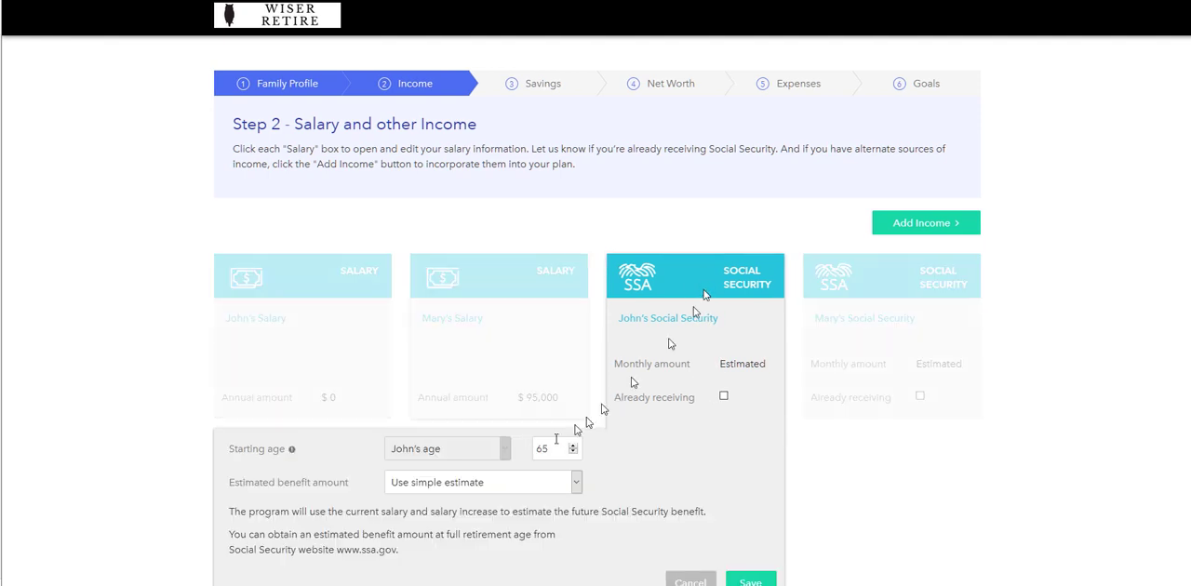
scroll(494, 466, down, 3)
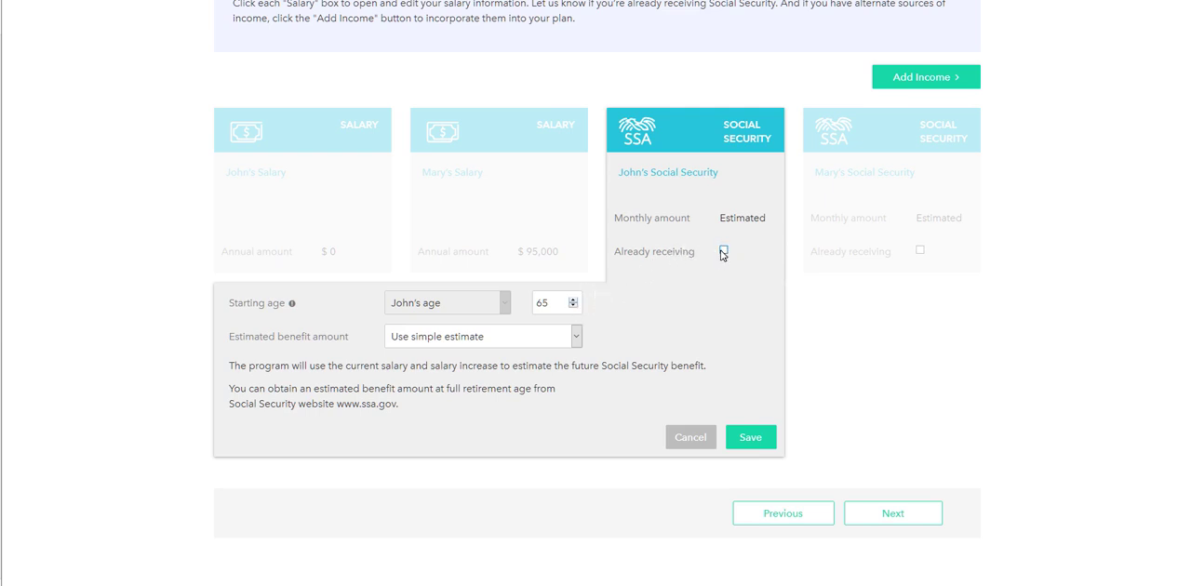
click(472, 338)
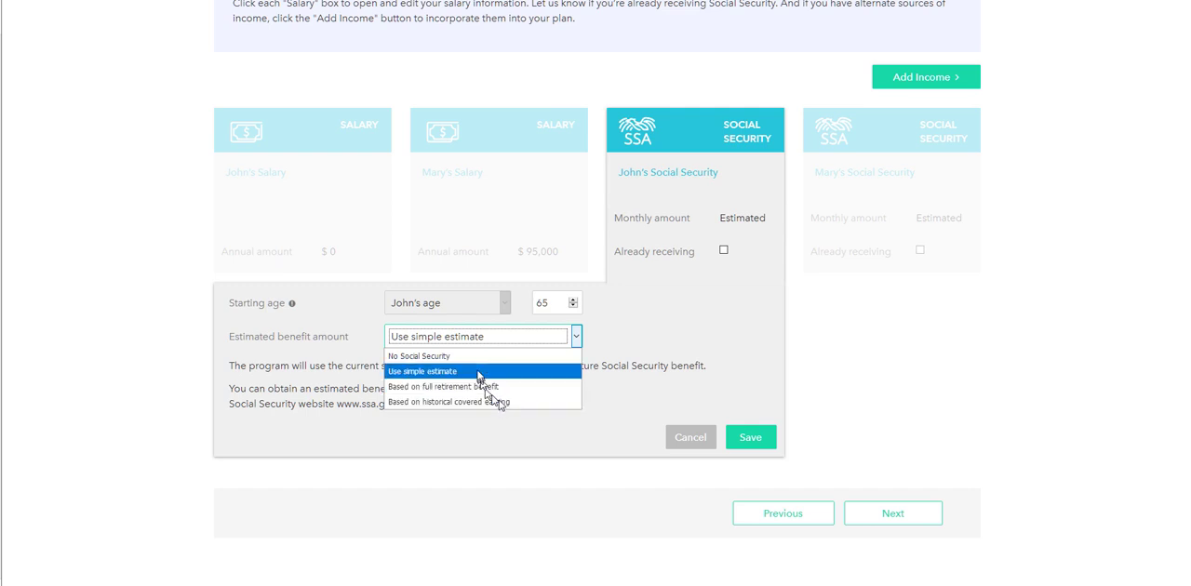
click(410, 374)
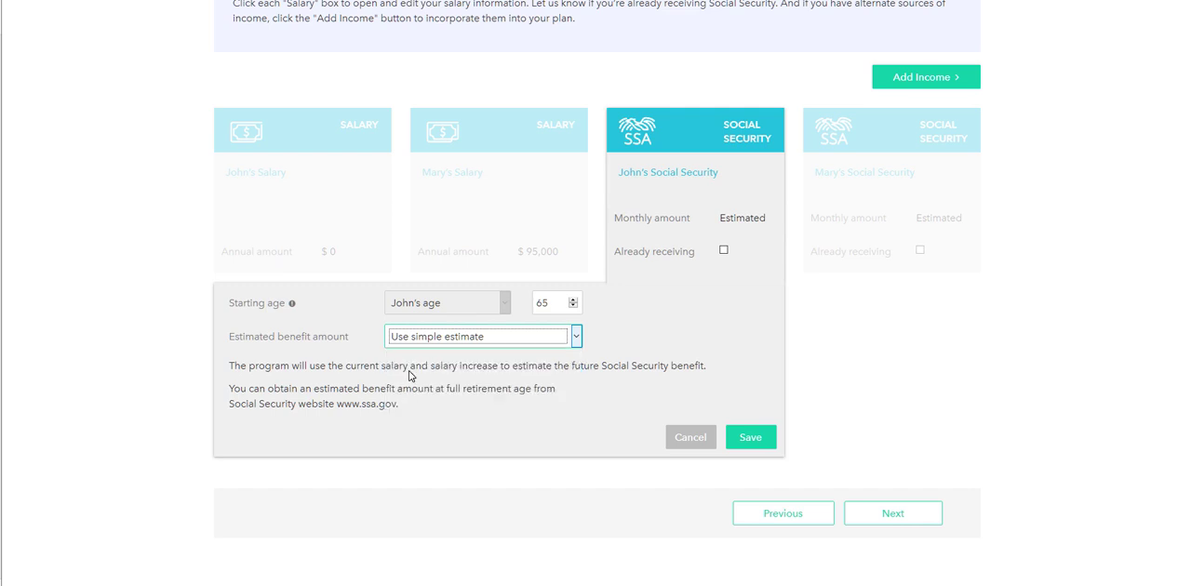
click(744, 444)
click(740, 297)
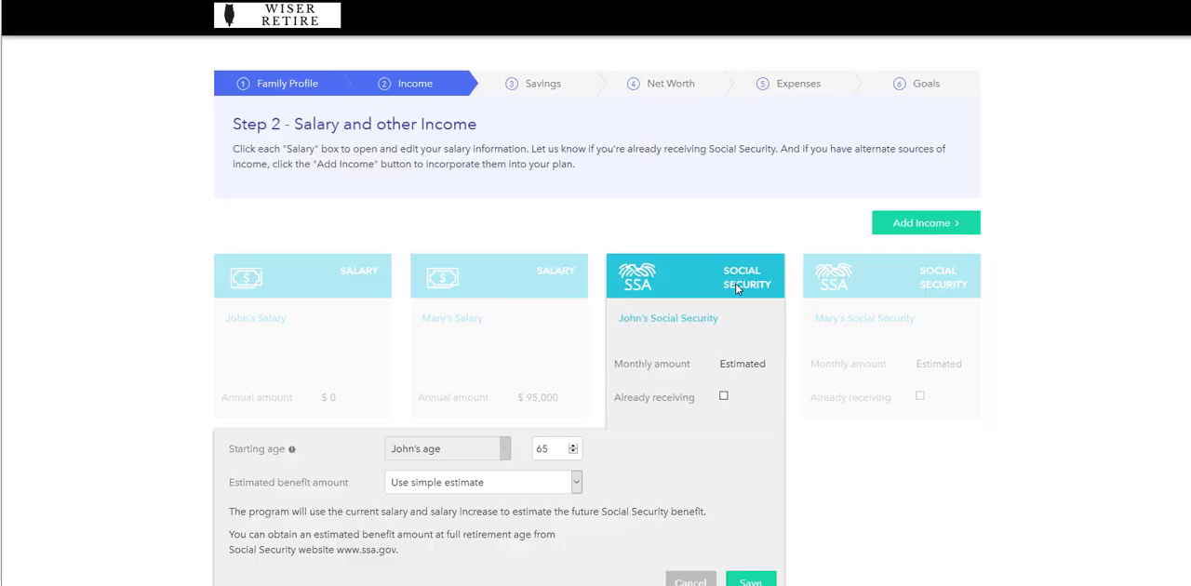
scroll(670, 454, down, 1)
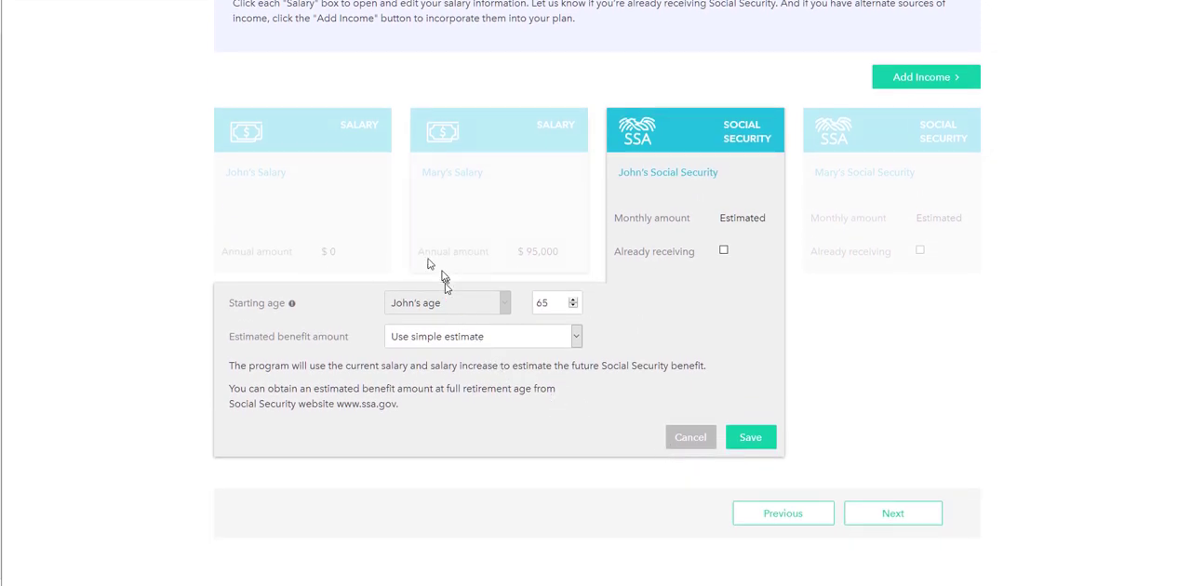
Reopen the first salary, set its annual amount to $75,000 and save the entry
click(330, 258)
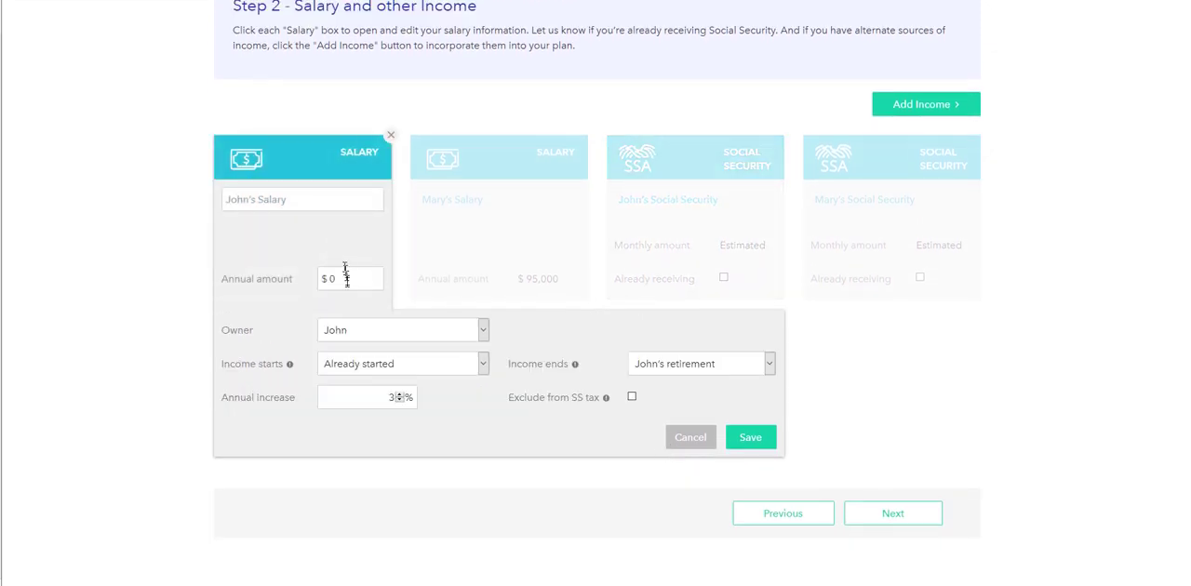
click(337, 278)
drag(337, 277, 379, 281)
text(75,000)
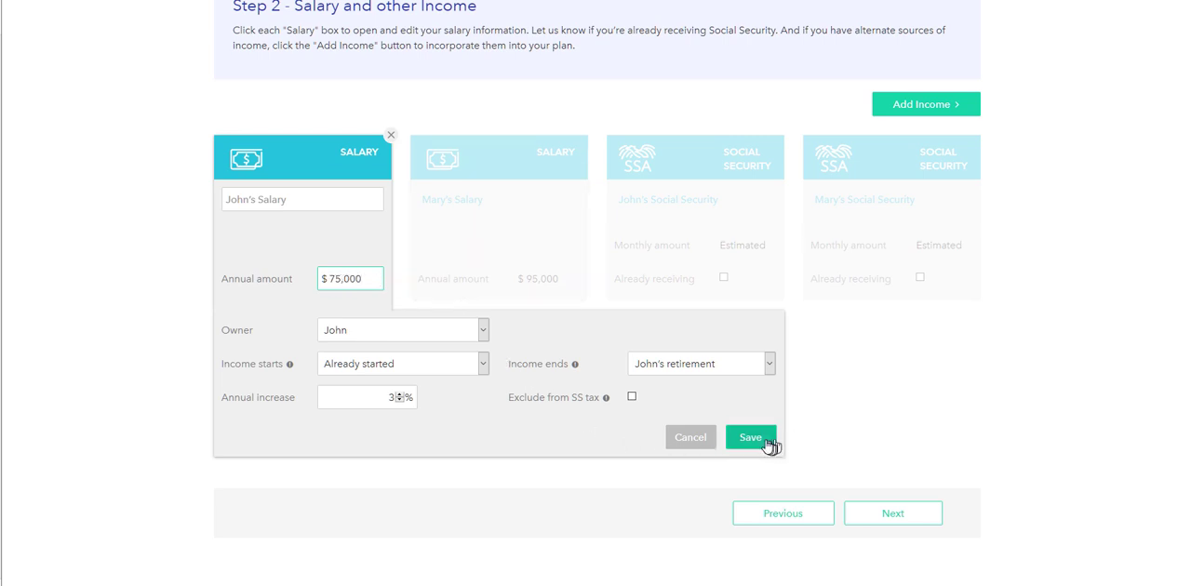
click(769, 443)
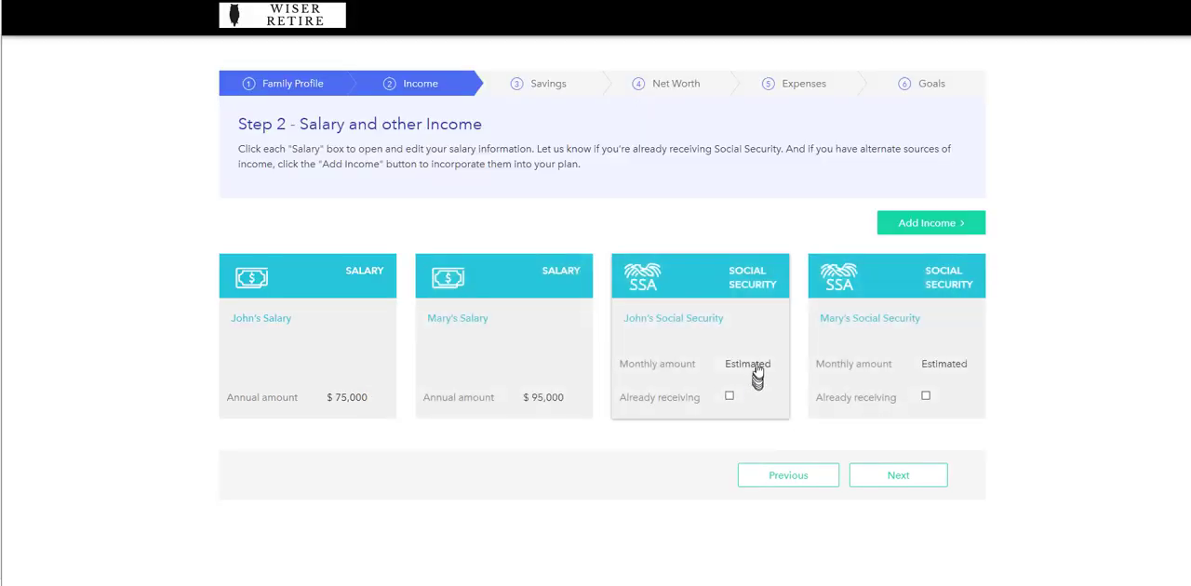
Base the first Social Security estimate on the full retirement benefit, with a monthly amount of $2,800, and save it
click(758, 375)
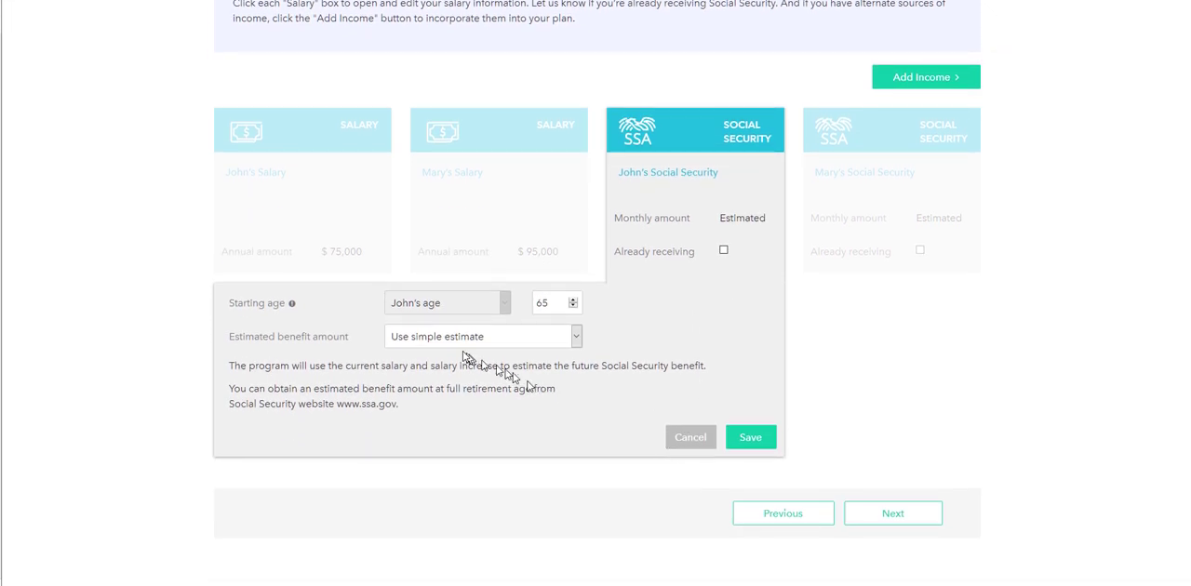
click(468, 339)
click(458, 384)
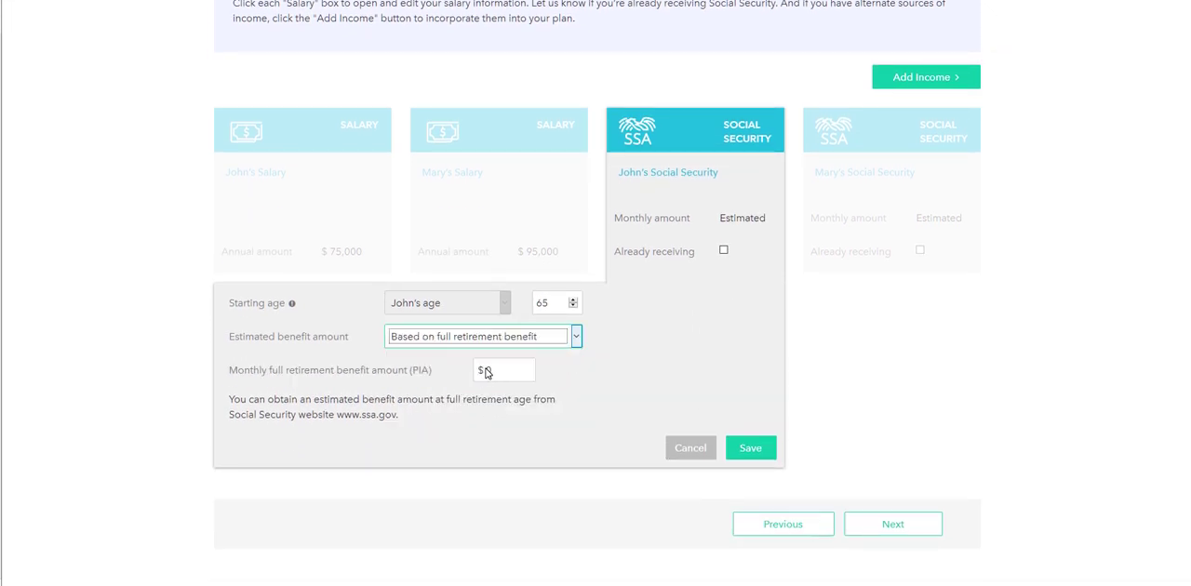
click(485, 371)
key(BackSpace)
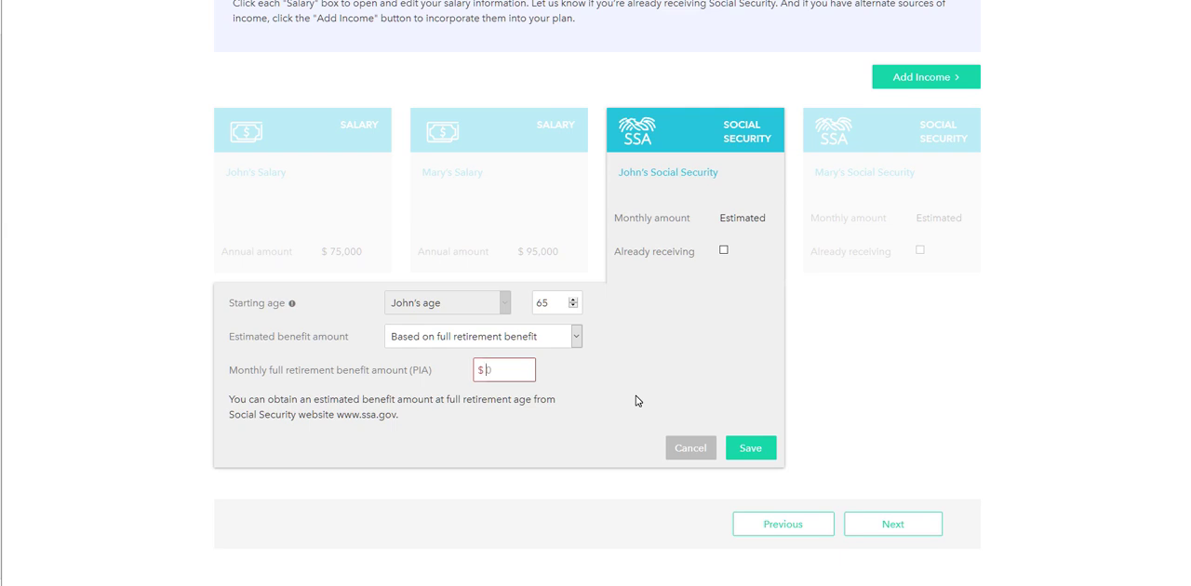
text(2800)
click(750, 450)
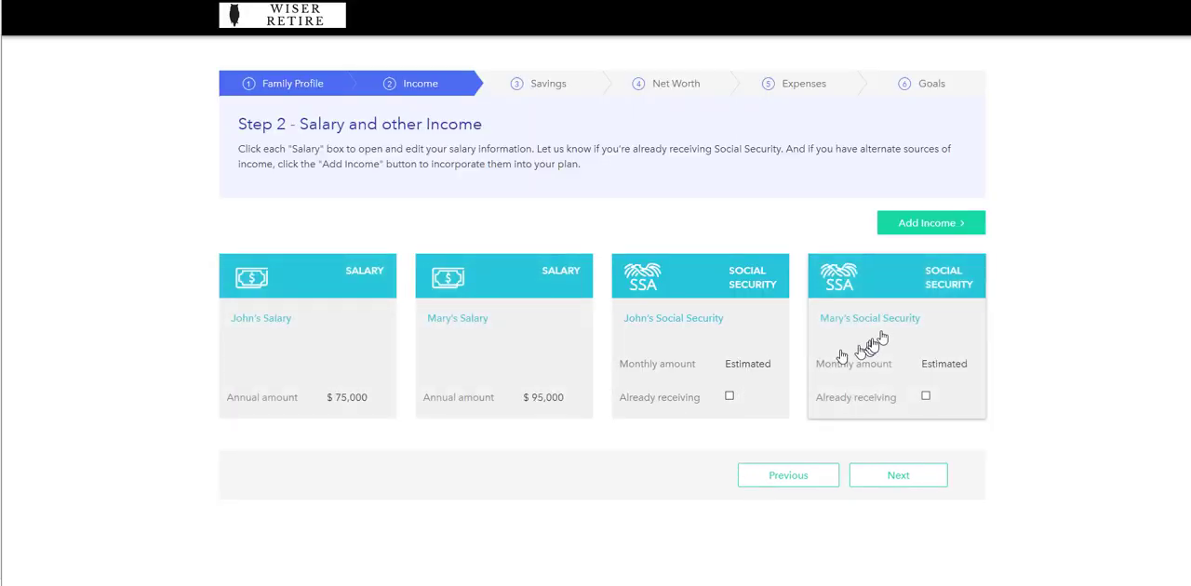
Use the simple estimate for the second Social Security entry's benefit amount and save it
click(907, 309)
scroll(722, 389, down, 2)
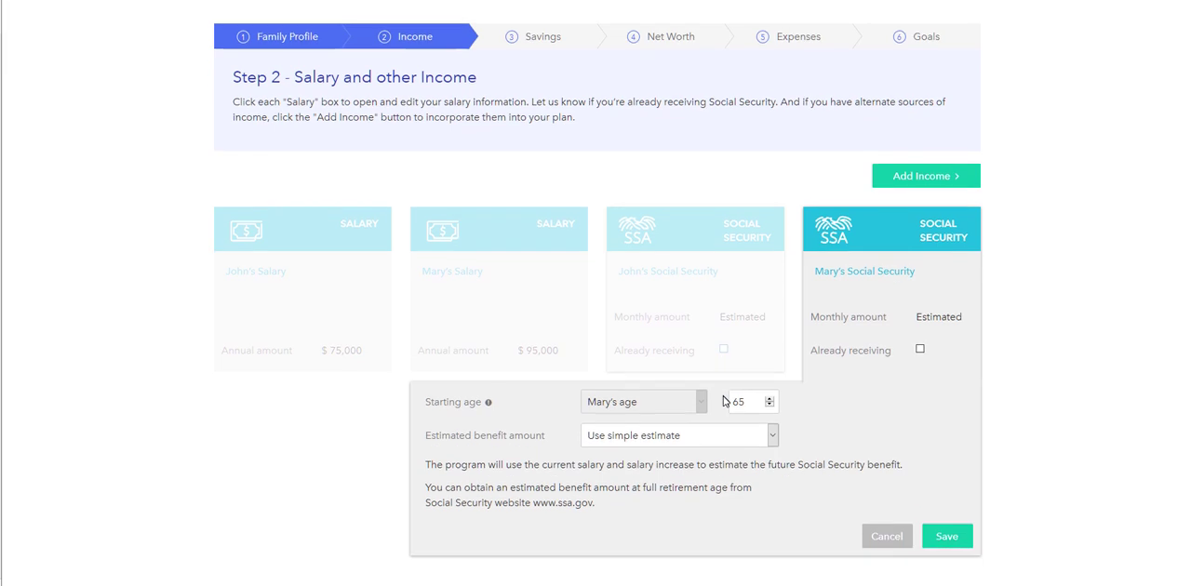
click(683, 340)
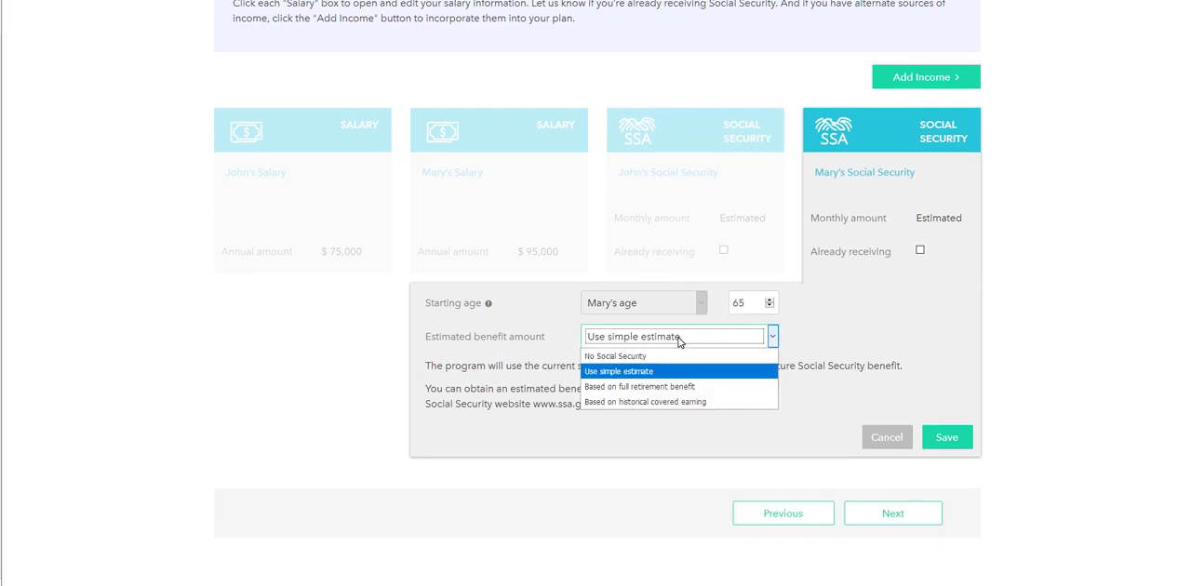
click(650, 386)
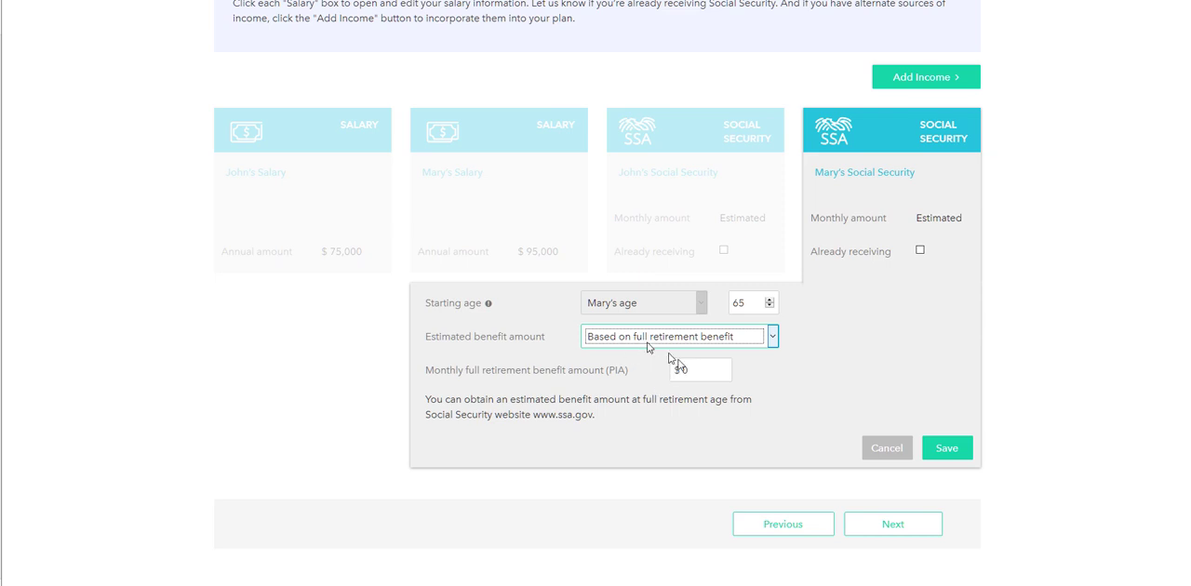
click(646, 340)
click(642, 371)
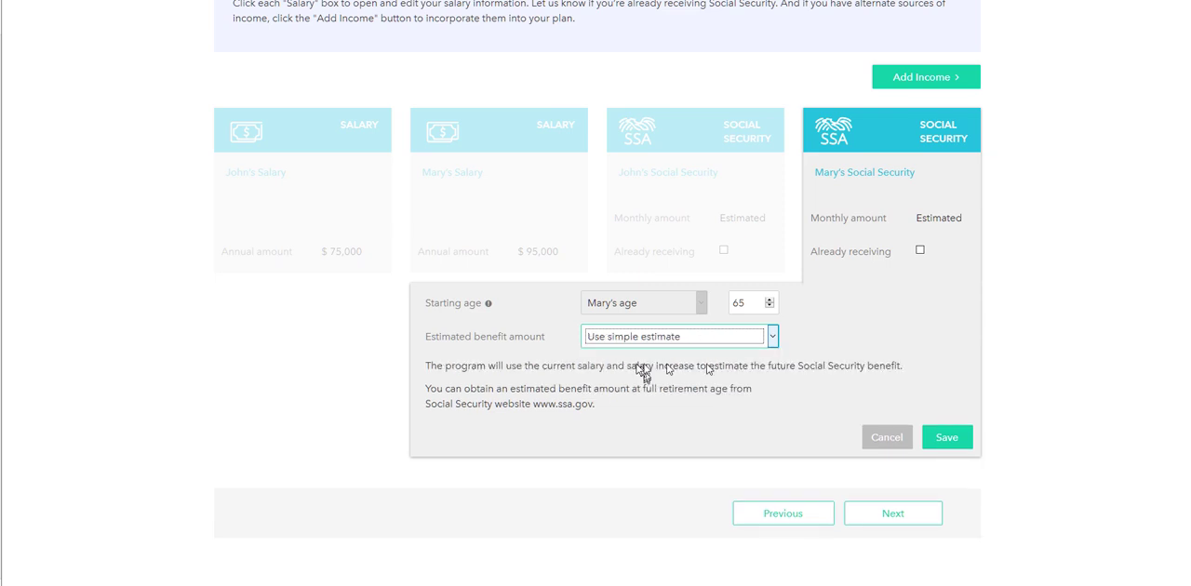
click(948, 438)
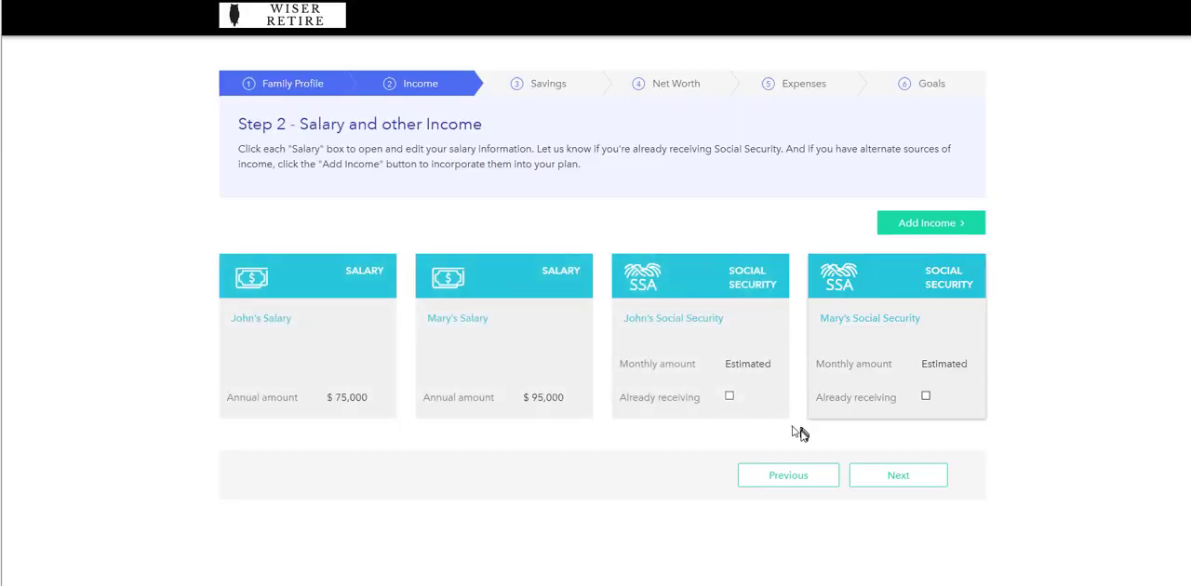
click(943, 225)
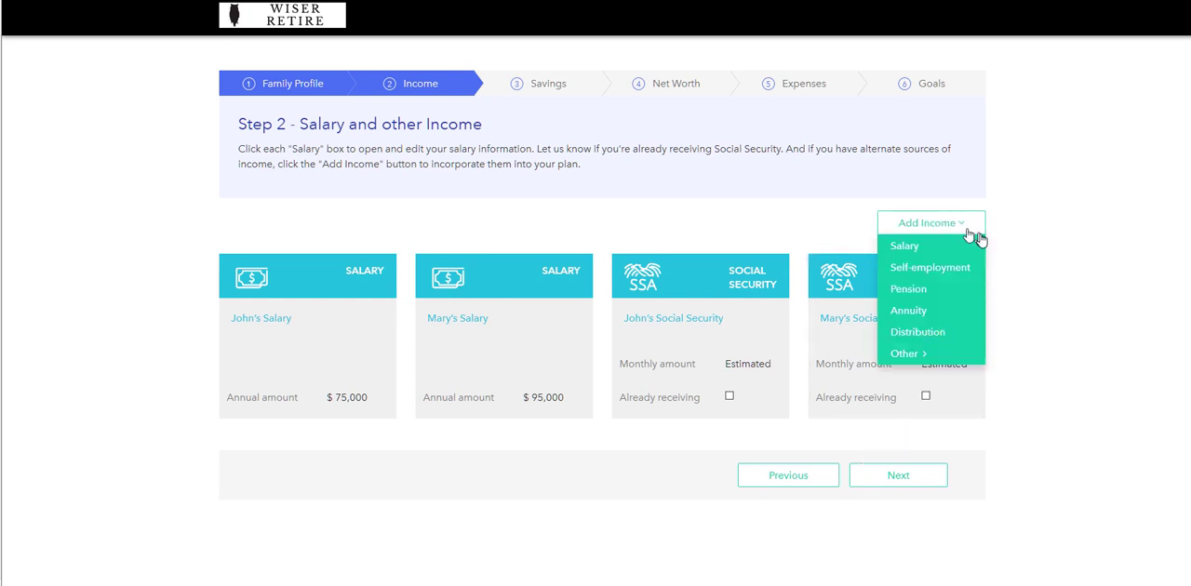
click(907, 248)
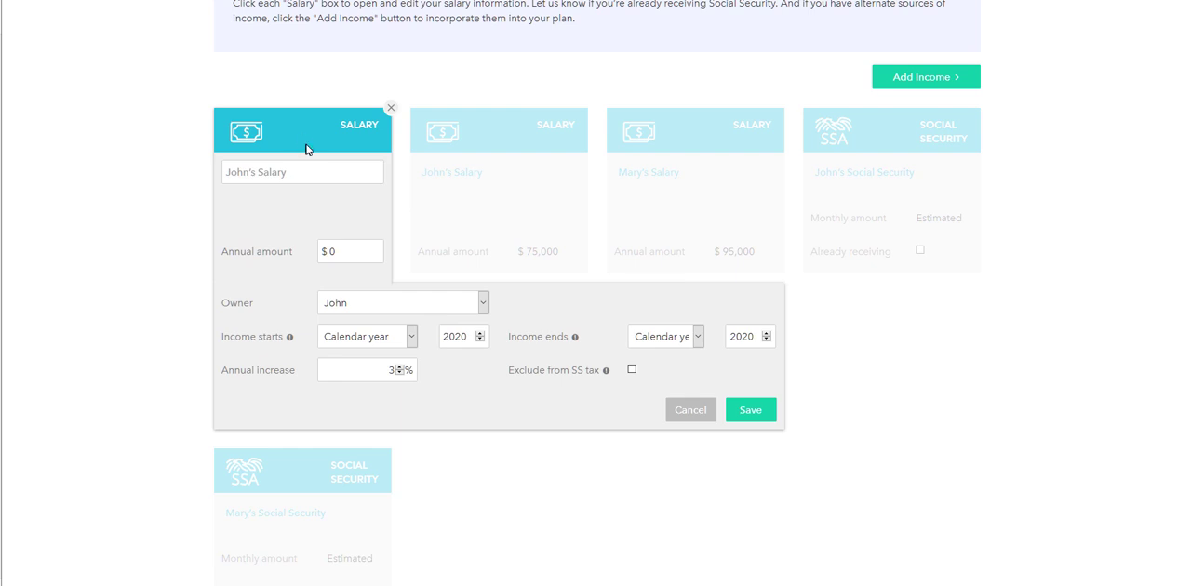
click(386, 110)
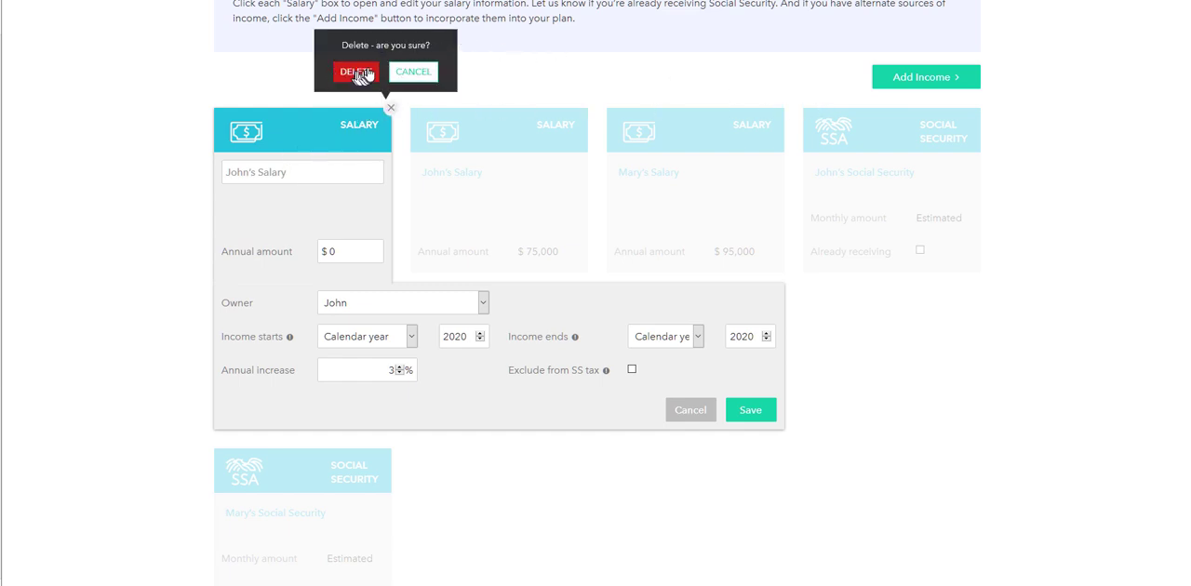
click(359, 73)
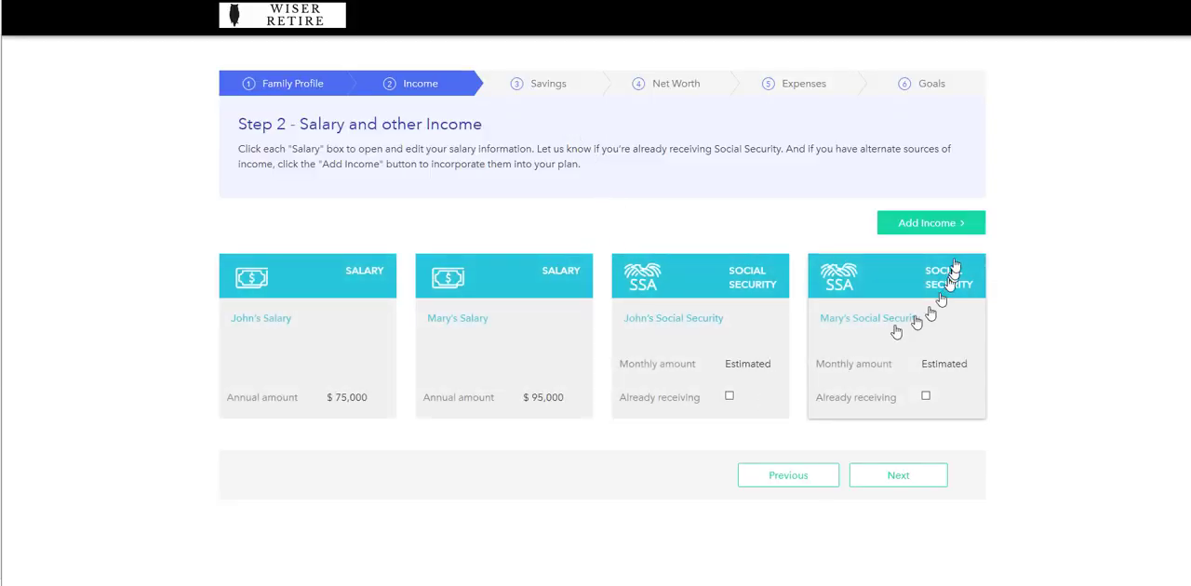
Add a self-employment income entry to the plan
click(963, 223)
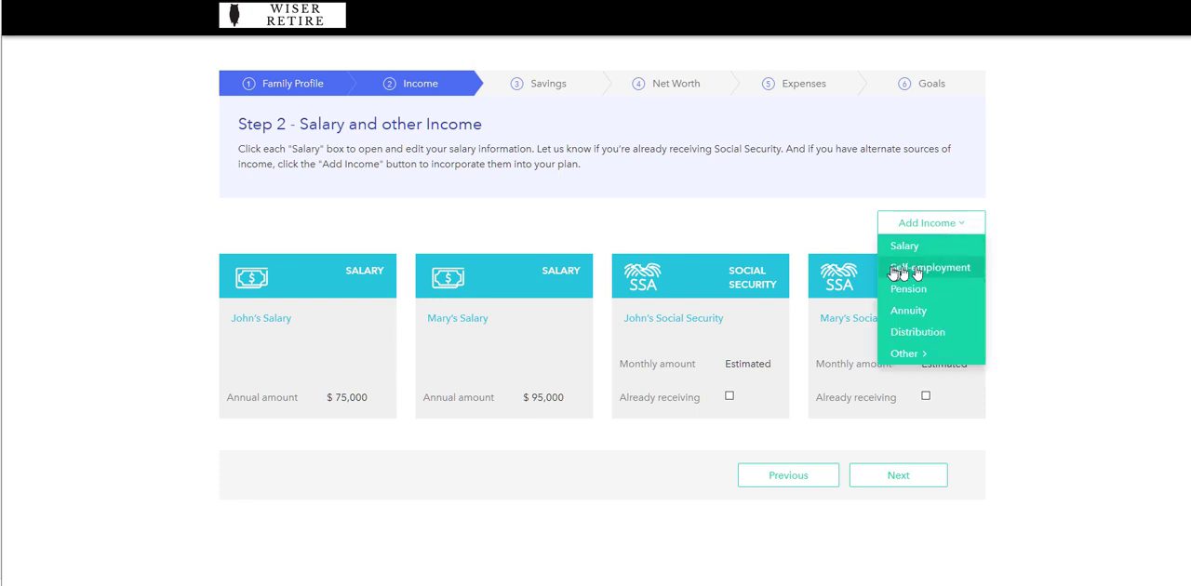
click(917, 270)
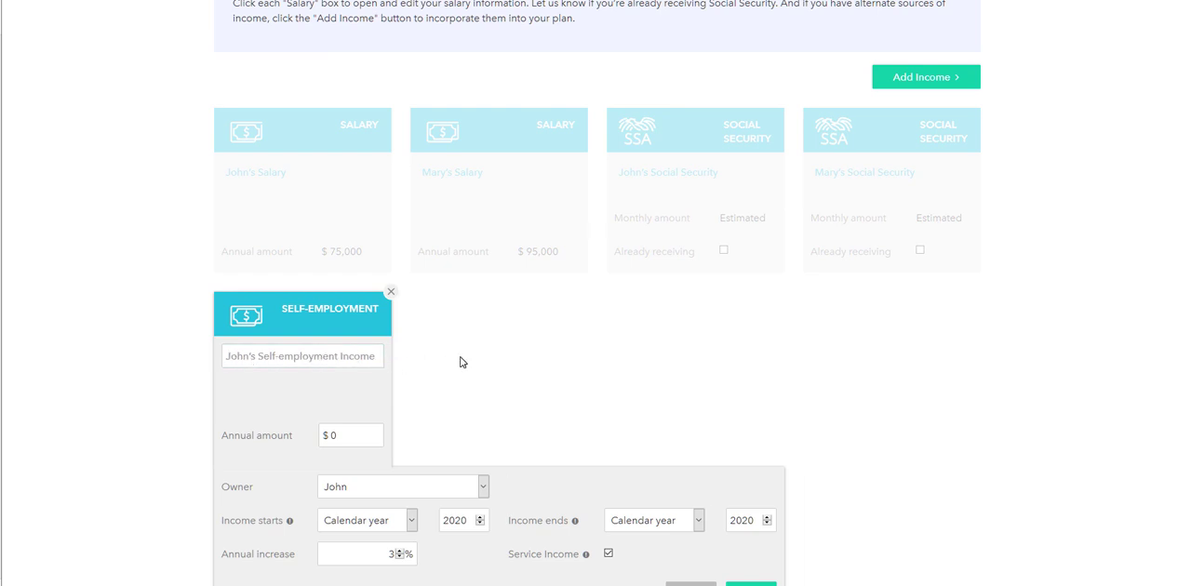
click(375, 359)
text(s)
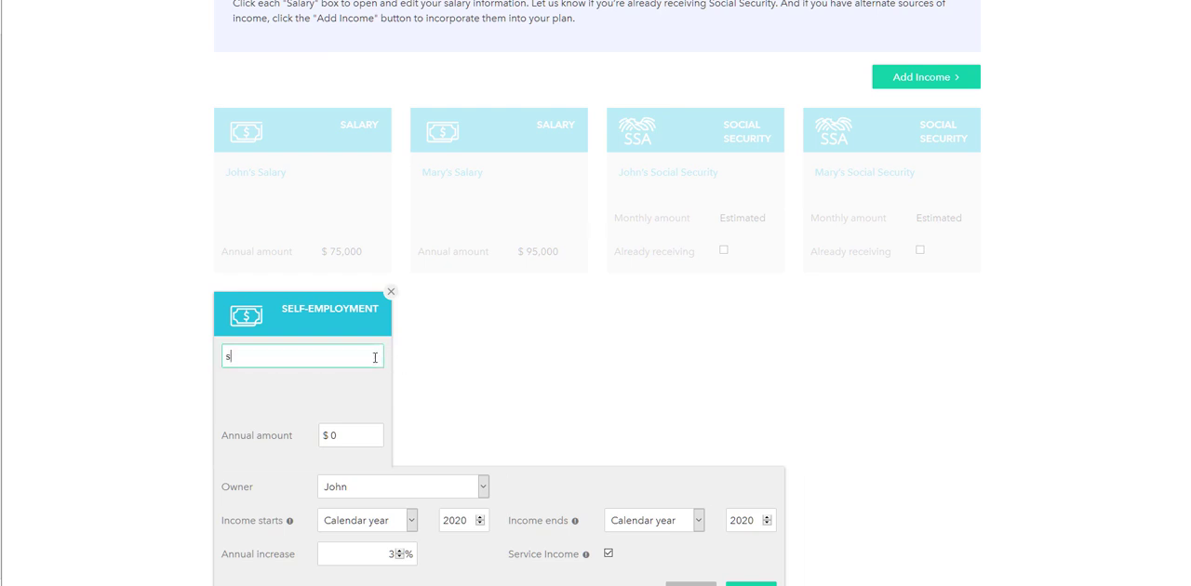
key(BackSpace)
text(John starts a new business)
click(363, 434)
text(15000)
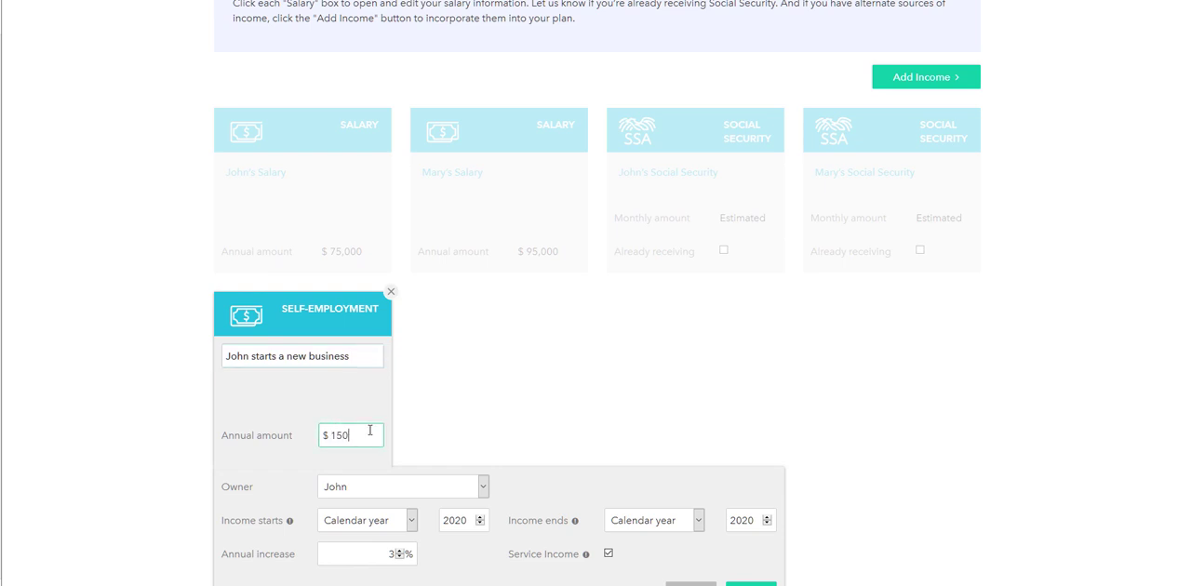
click(562, 419)
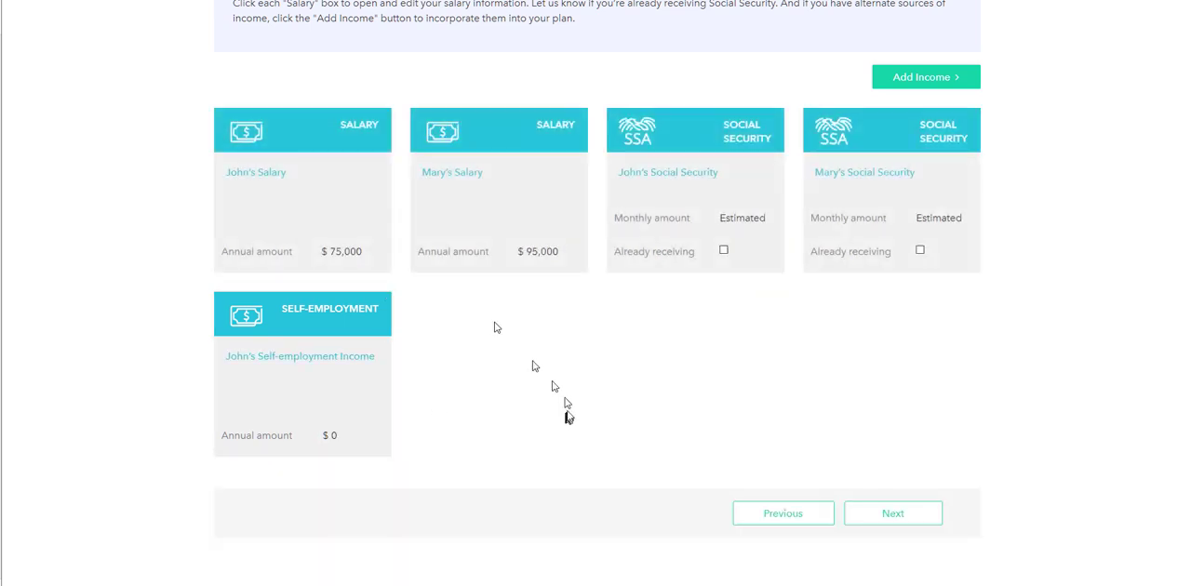
Reopen the self-employment entry, set its annual amount to $15,000 and save it
click(312, 318)
click(365, 430)
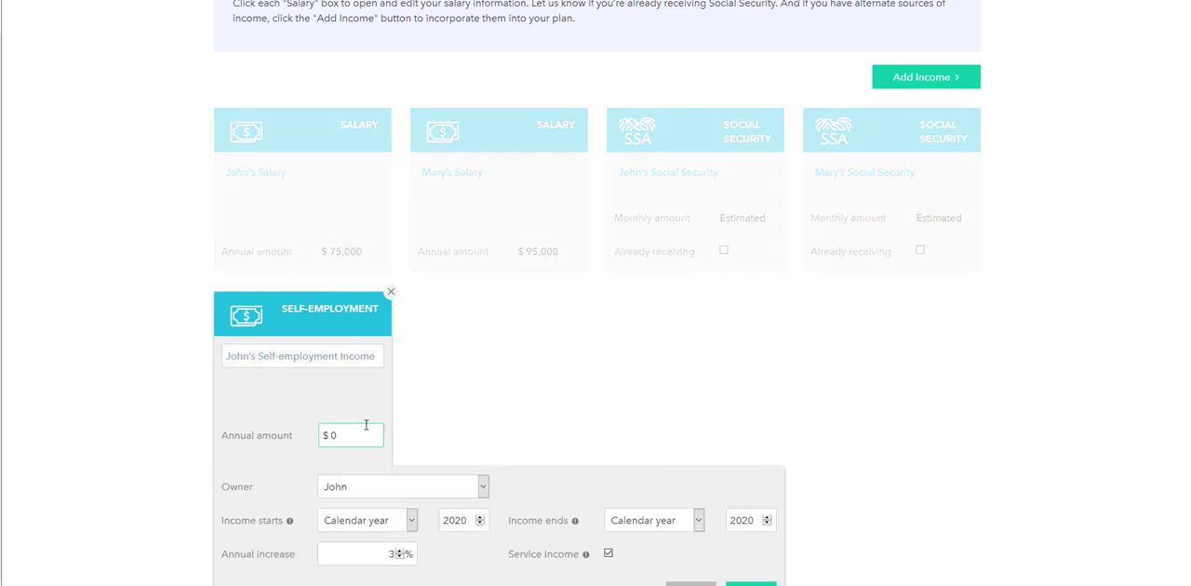
text(15,000)
scroll(749, 415, down, 1)
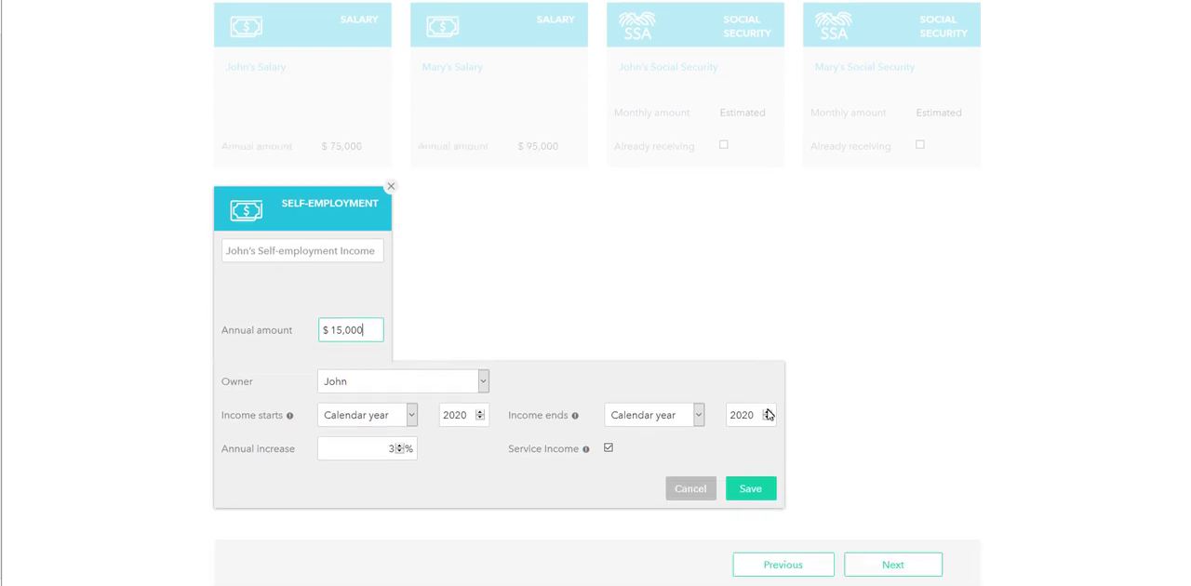
scroll(768, 413, down, 1)
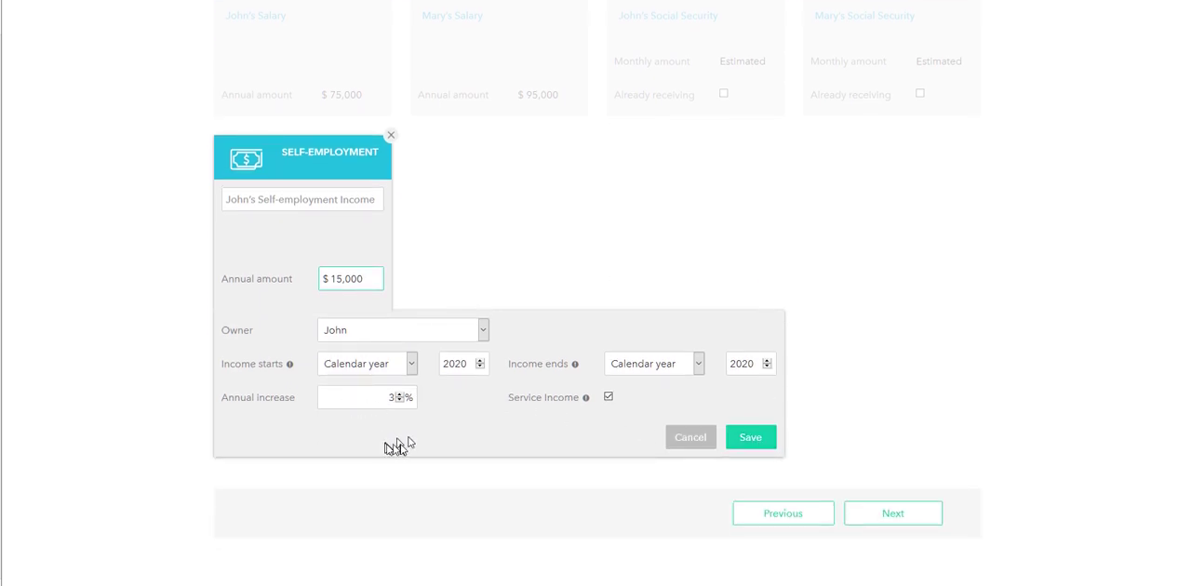
drag(223, 398, 338, 401)
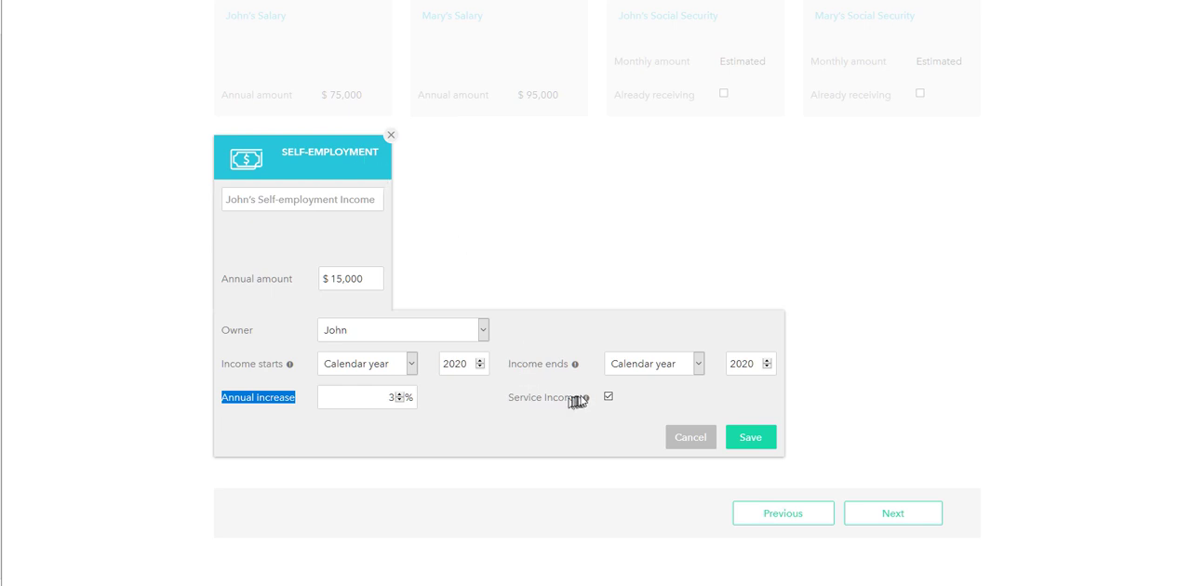
mouse_move(586, 398)
click(607, 398)
drag(372, 279, 329, 285)
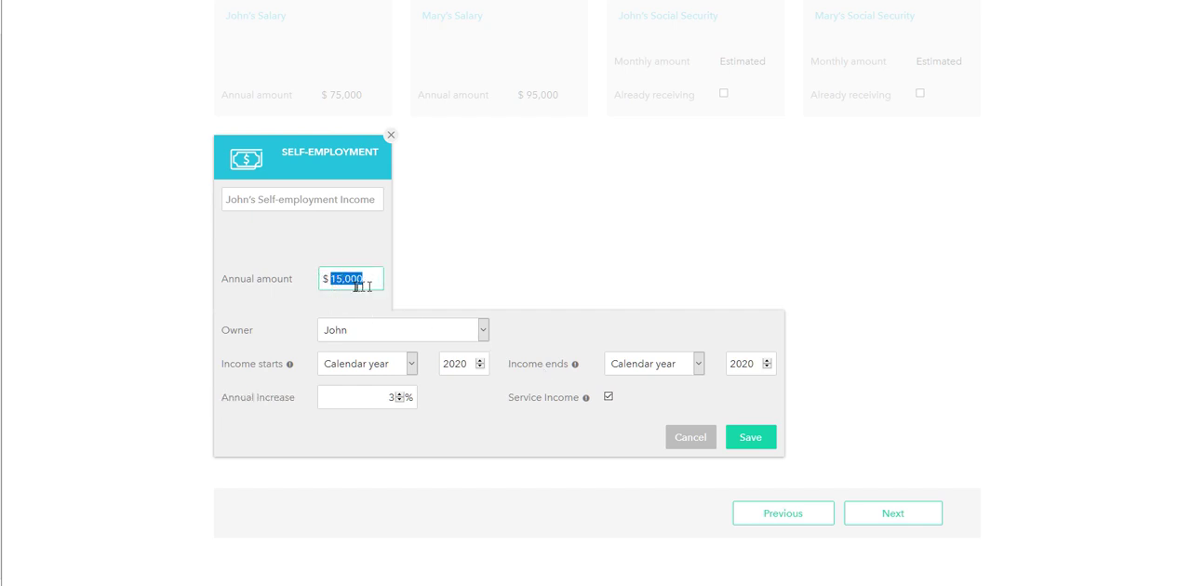
click(739, 445)
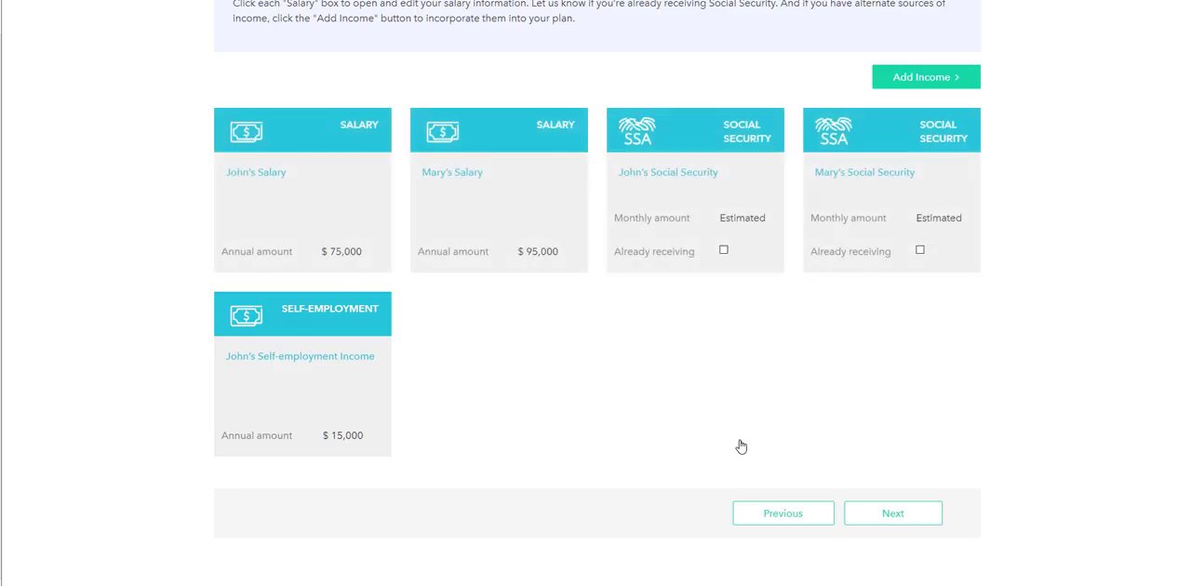
Add a pension income entry with an annual amount of $40,000
click(933, 80)
click(908, 145)
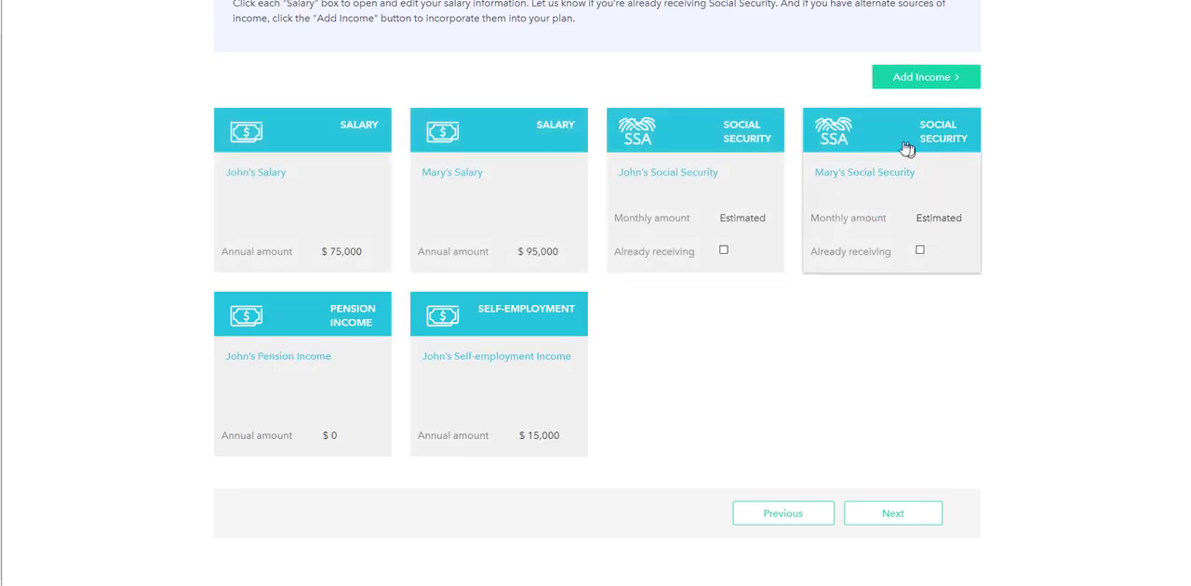
scroll(780, 290, down, 3)
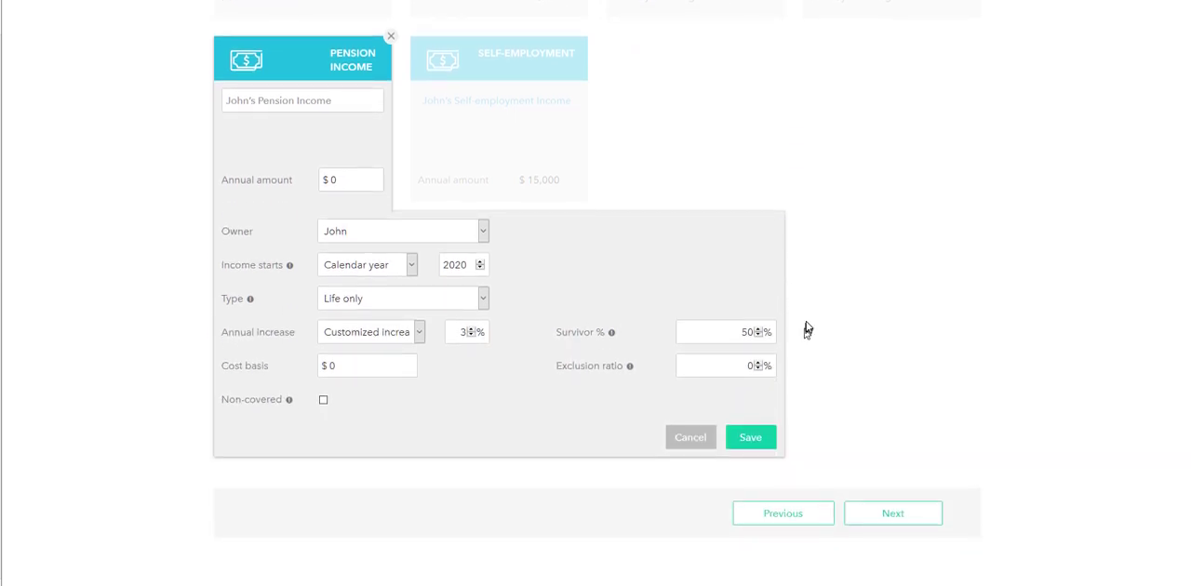
click(337, 183)
text(40000)
click(364, 240)
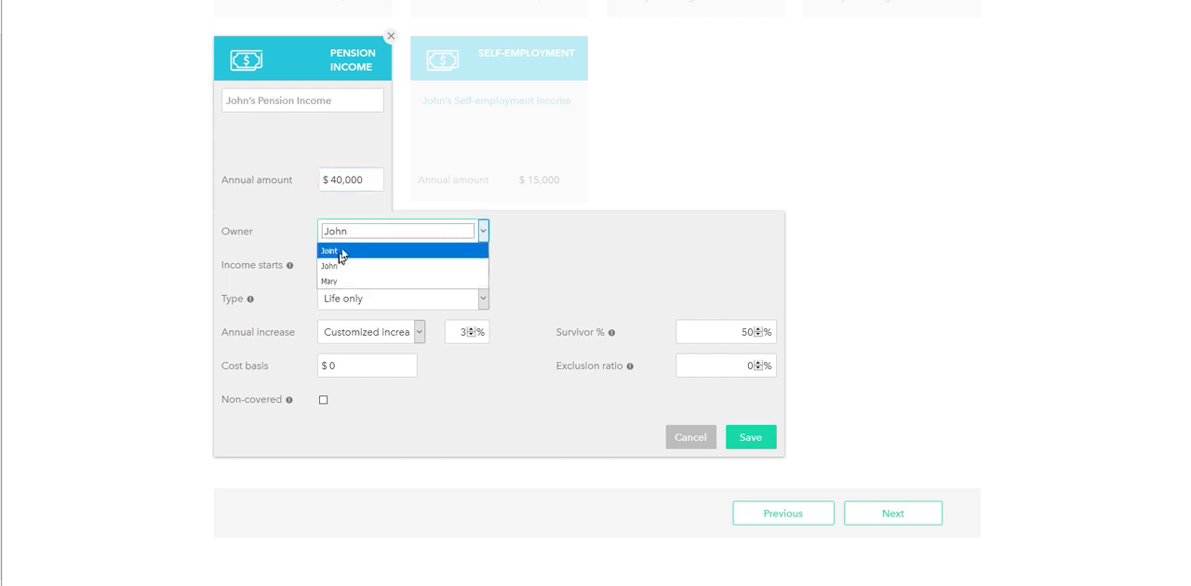
click(351, 234)
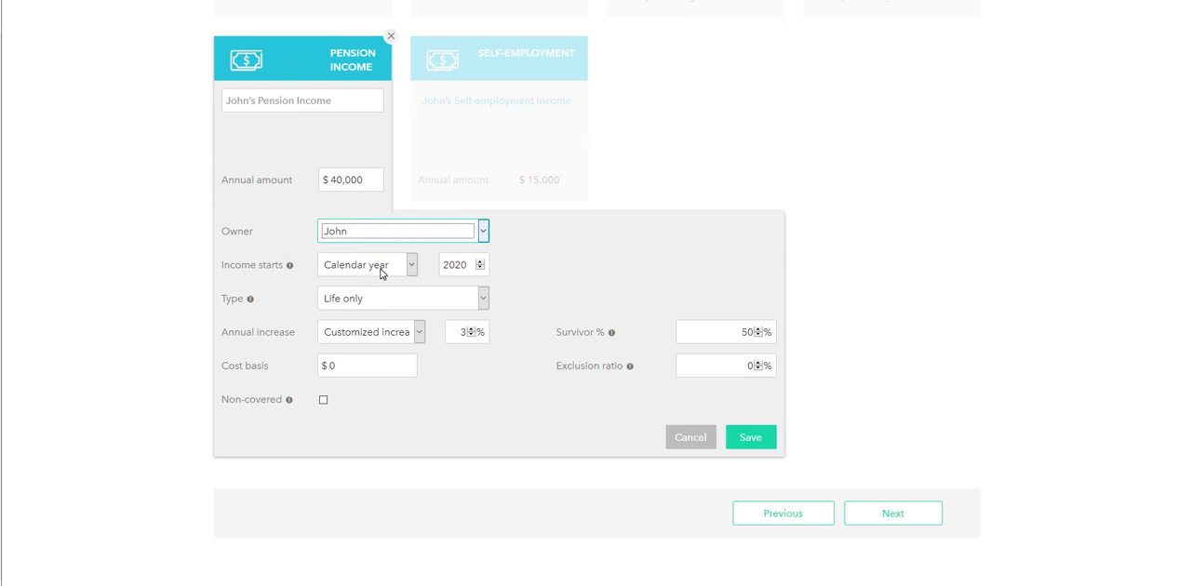
Set the pension income to start in calendar year 2035
click(479, 267)
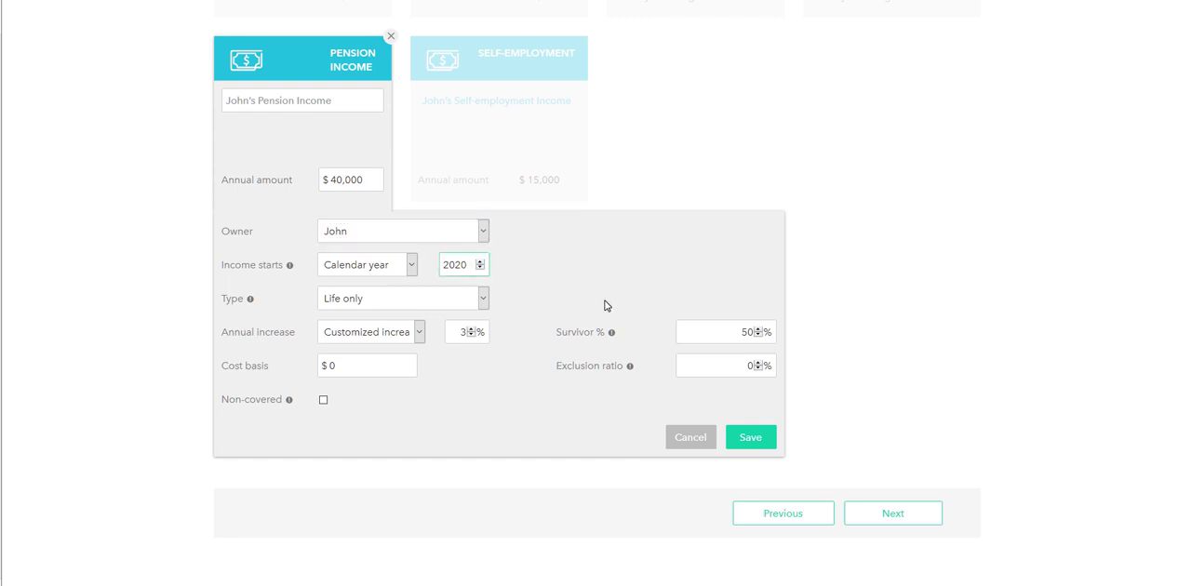
key(BackSpace)
key(BackSpace)
text(35)
Try out the Certain only and Life only types for the pension entry
click(352, 307)
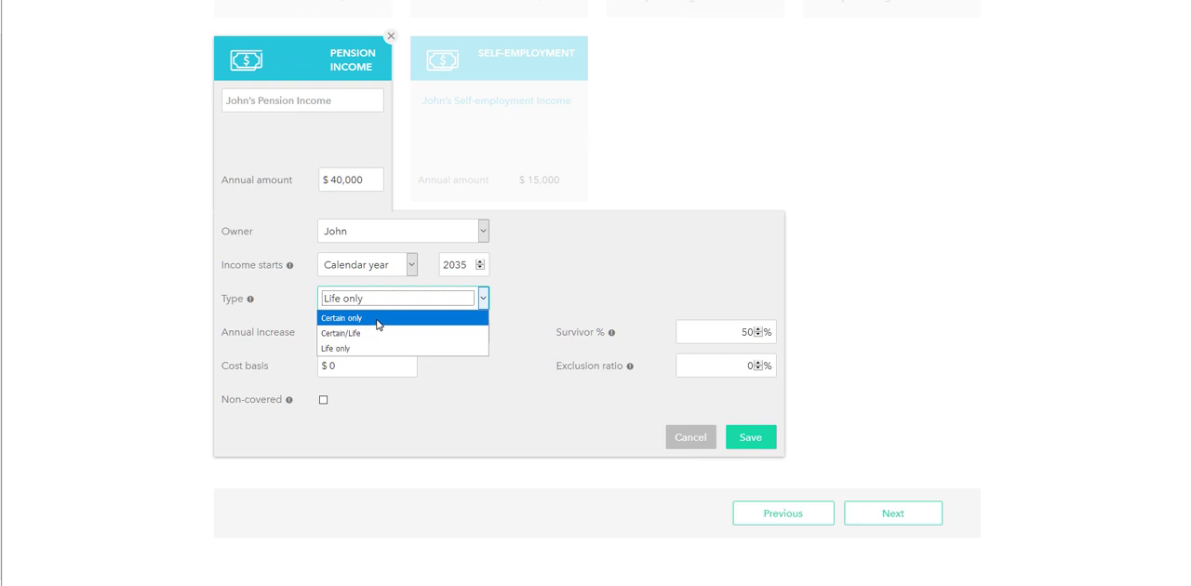
click(378, 318)
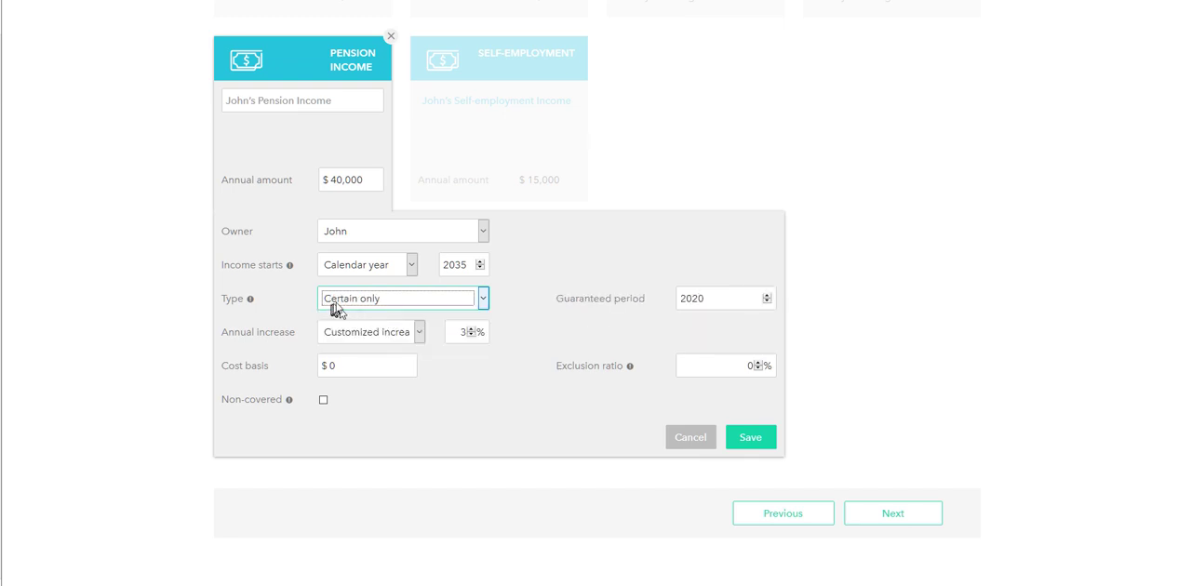
click(337, 304)
click(334, 349)
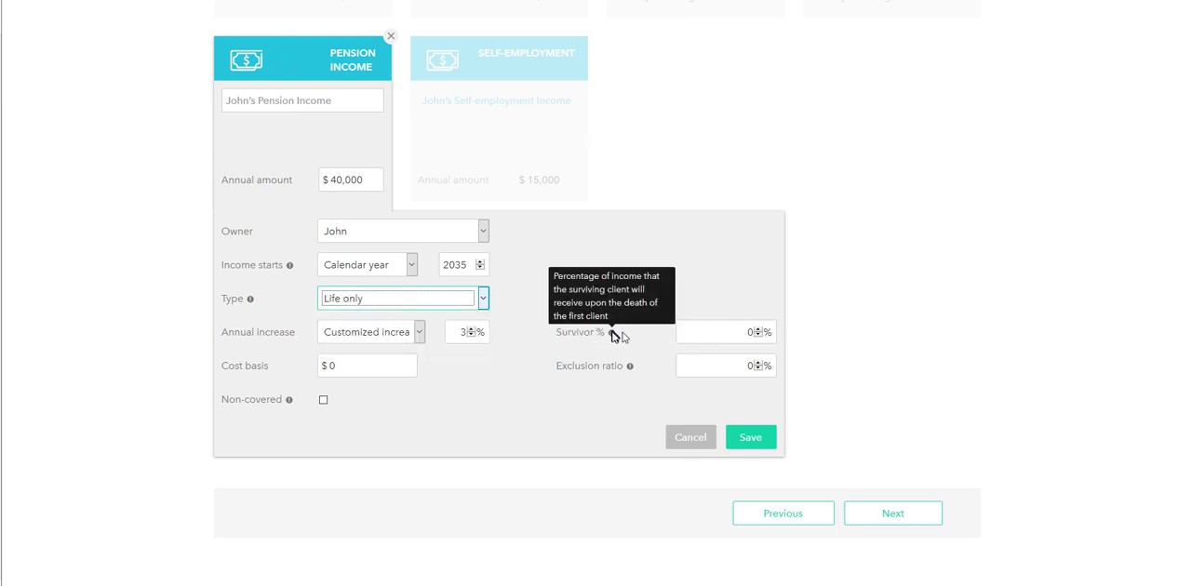
click(400, 296)
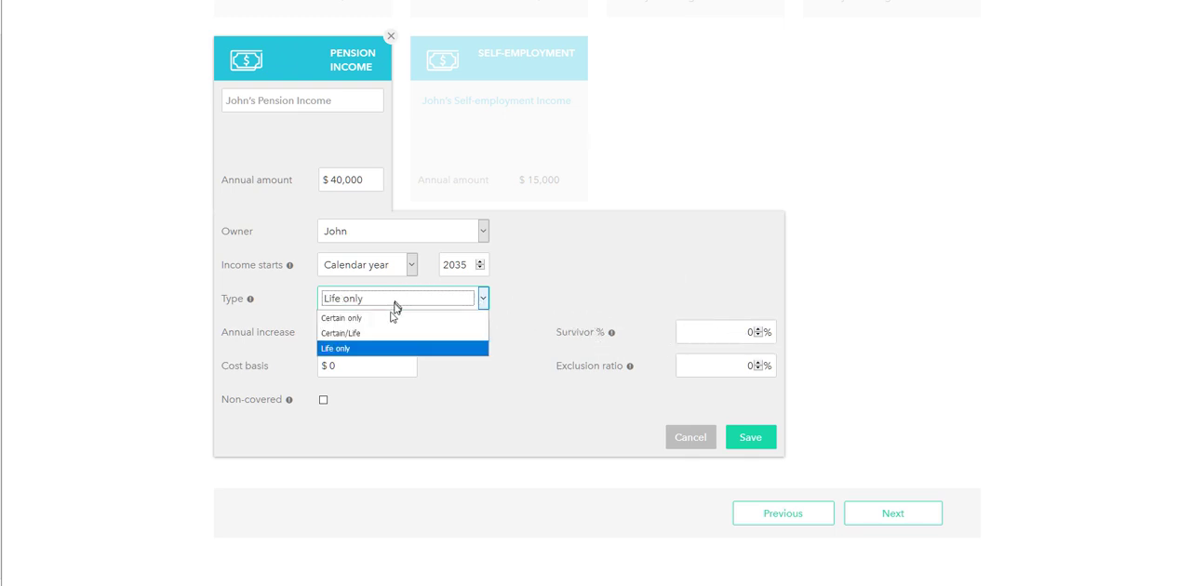
click(385, 318)
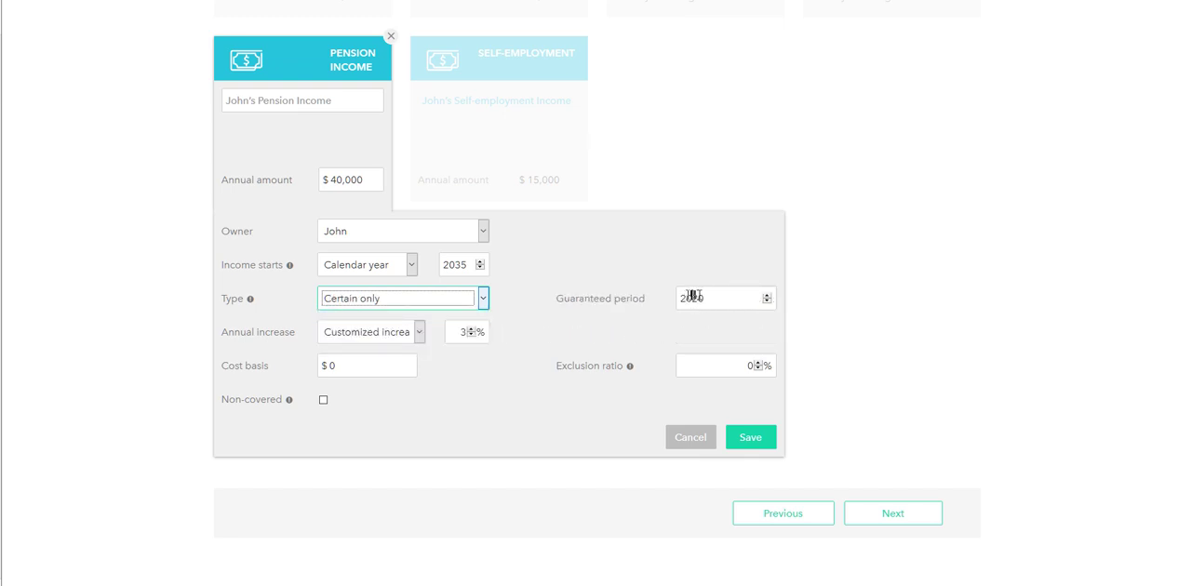
Set the pension type to Certain/Life and its annual increase to a customized increase of 1%
click(421, 302)
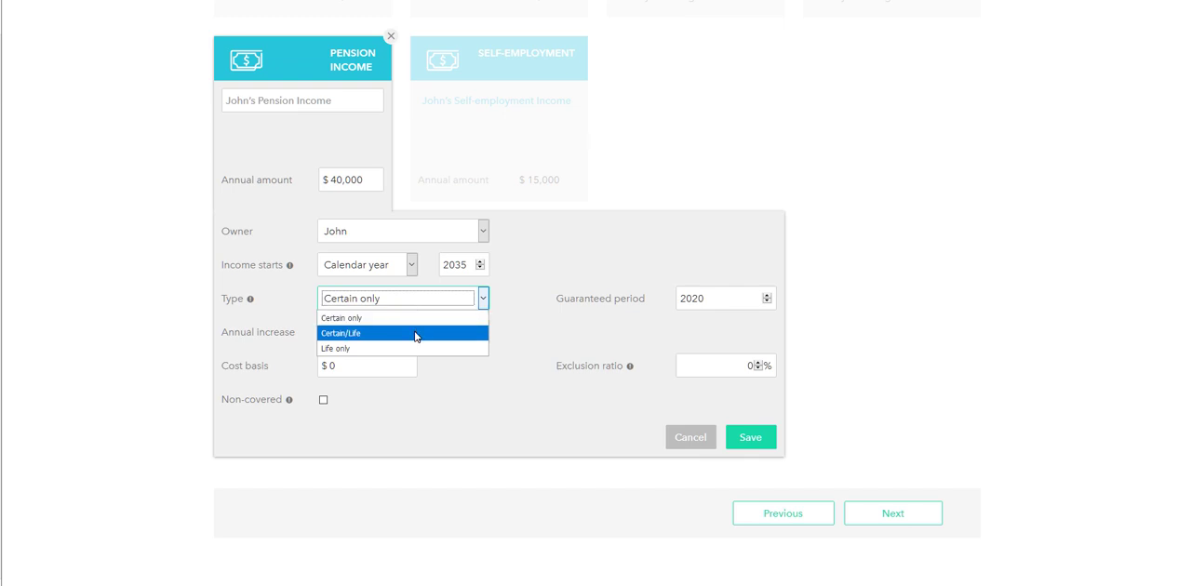
click(418, 333)
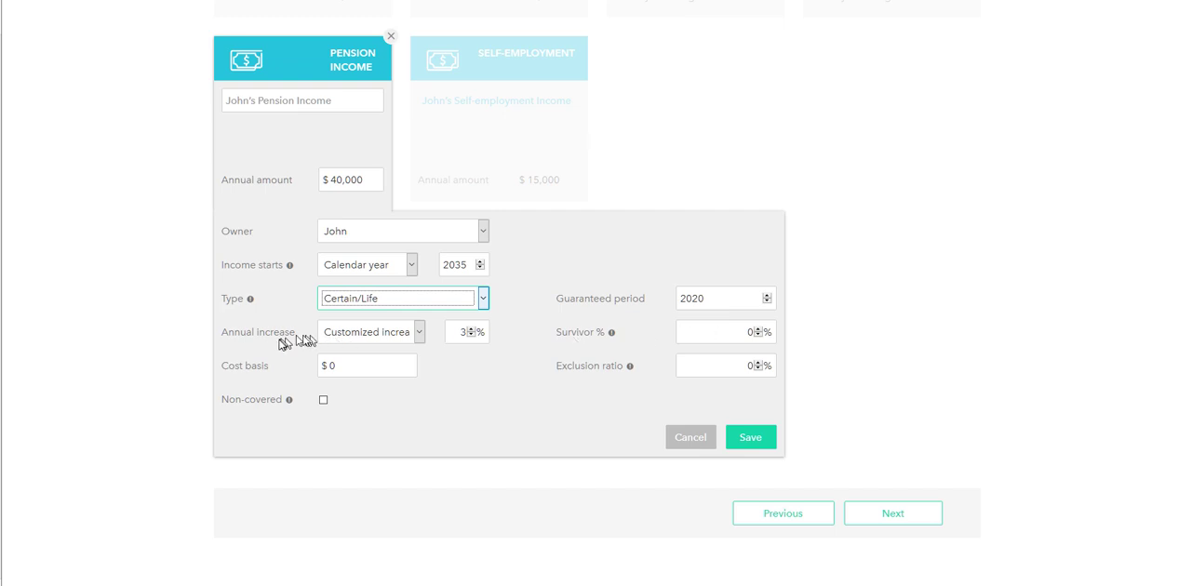
click(357, 339)
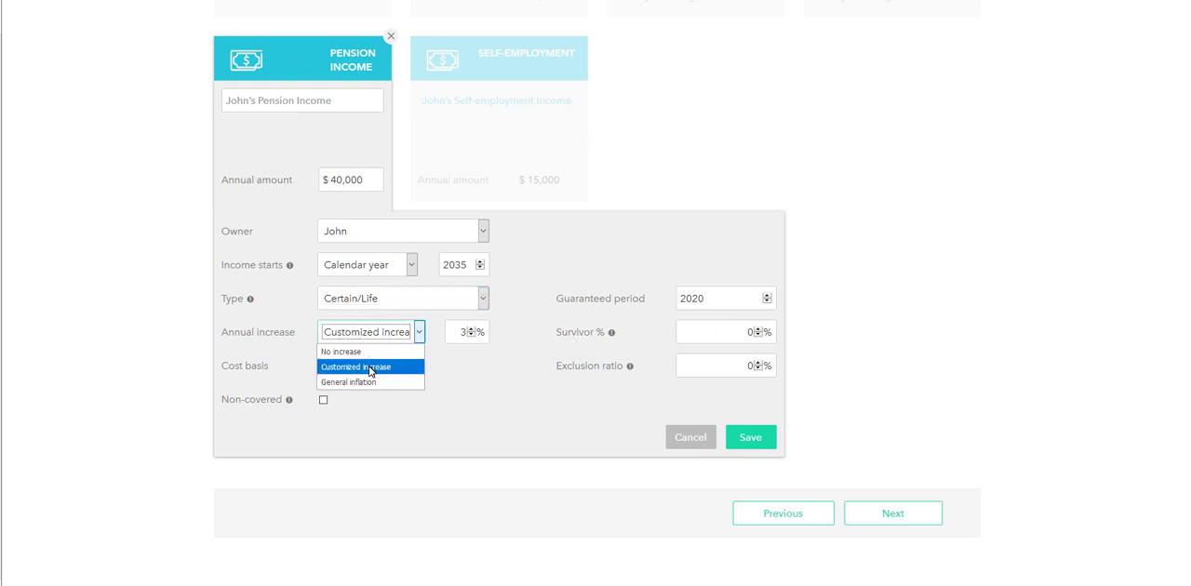
click(369, 383)
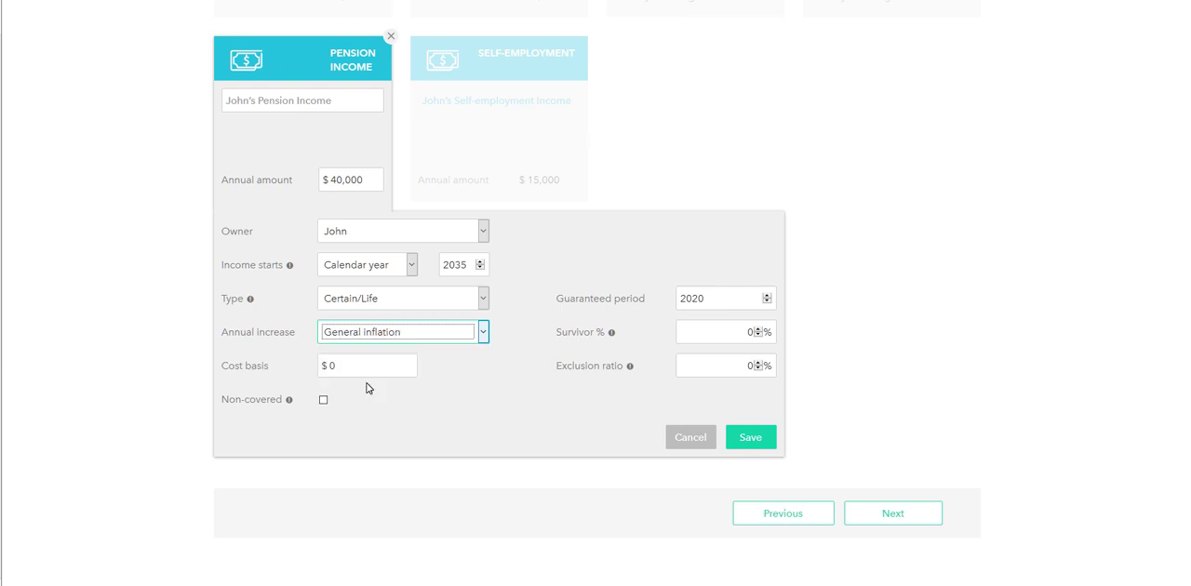
click(391, 340)
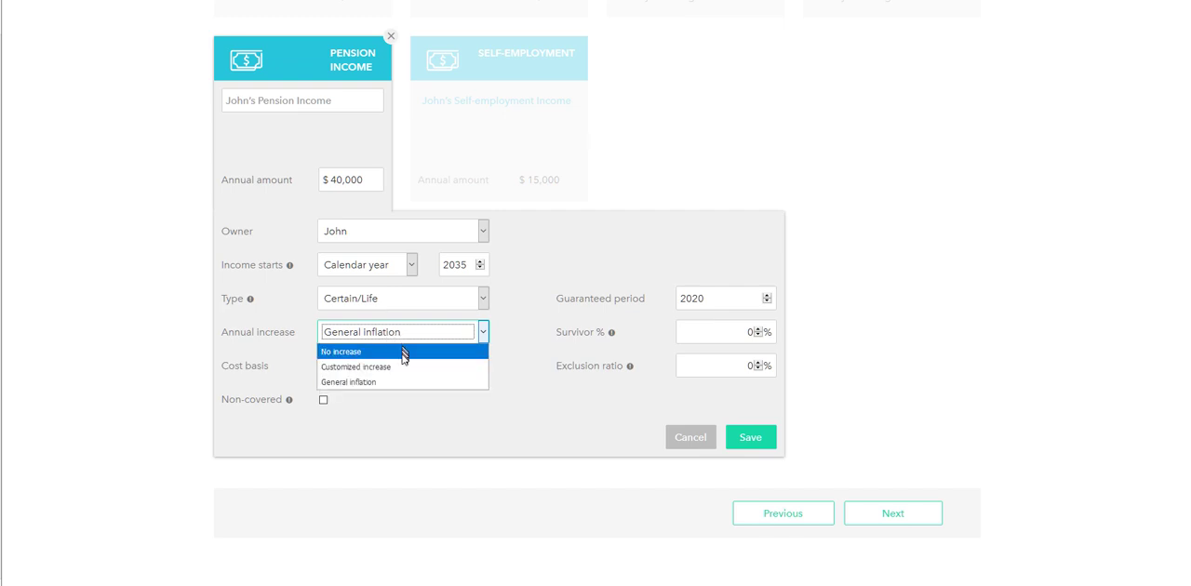
click(404, 367)
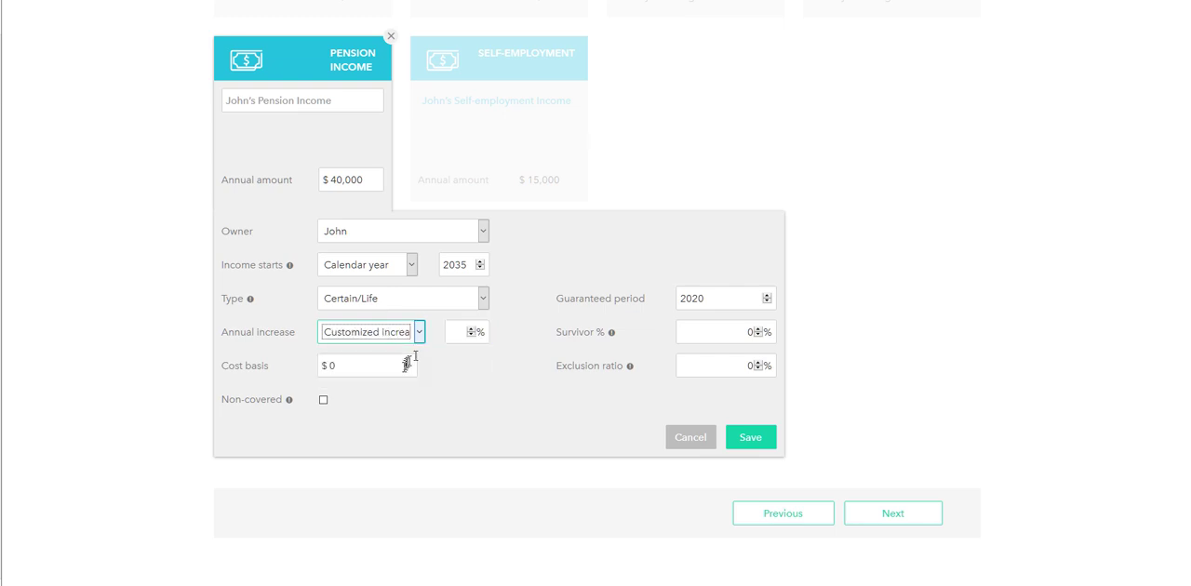
click(456, 333)
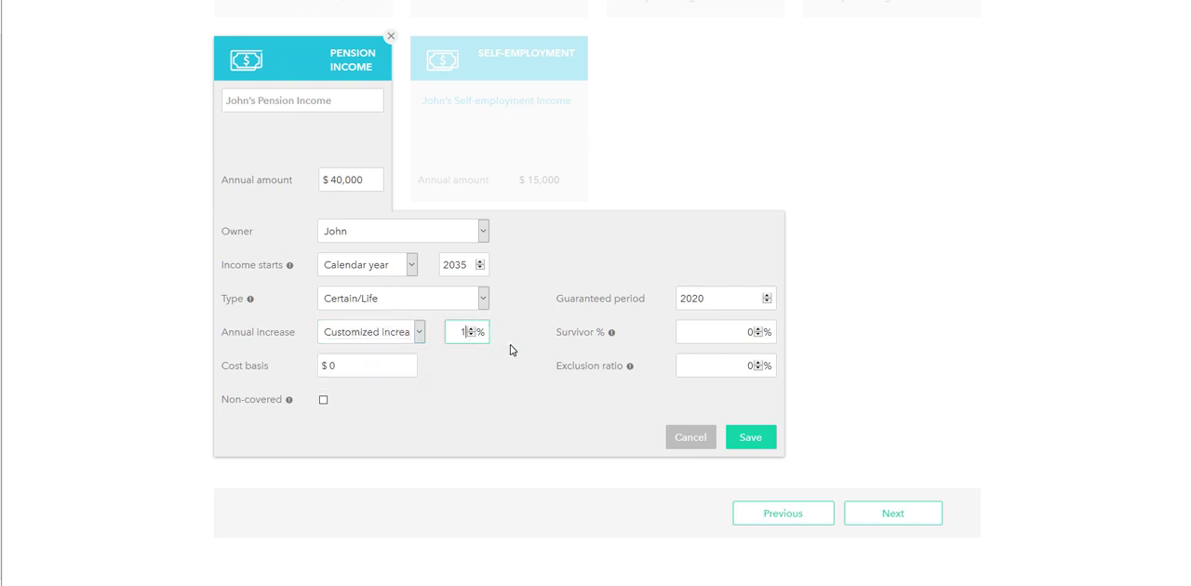
Set the pension type to Life only and its survivor percentage to 50%
click(377, 366)
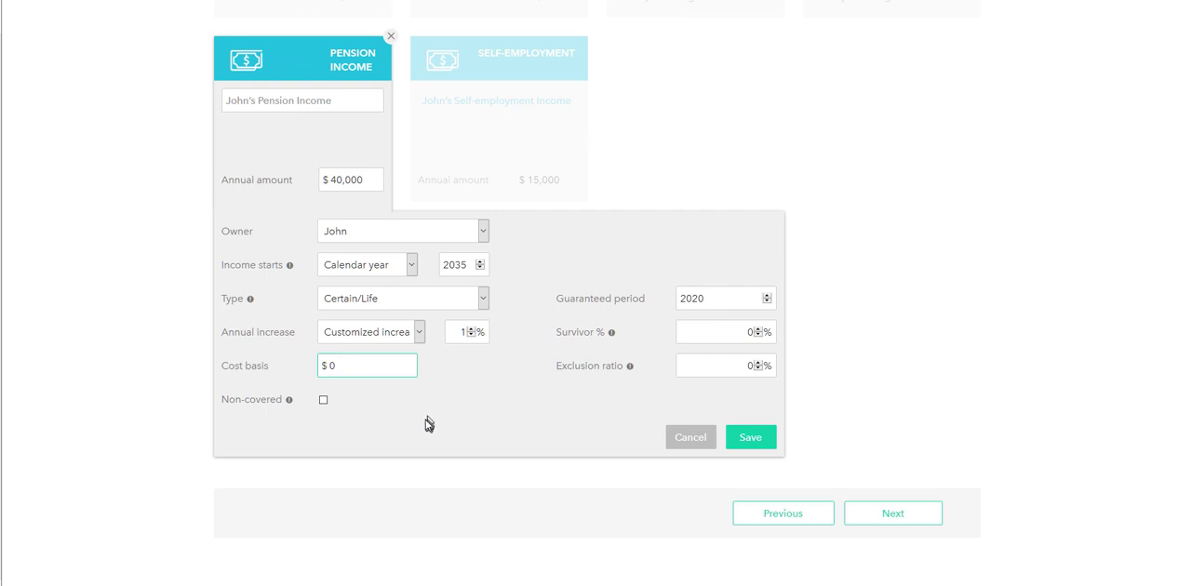
mouse_move(290, 401)
click(362, 330)
click(369, 299)
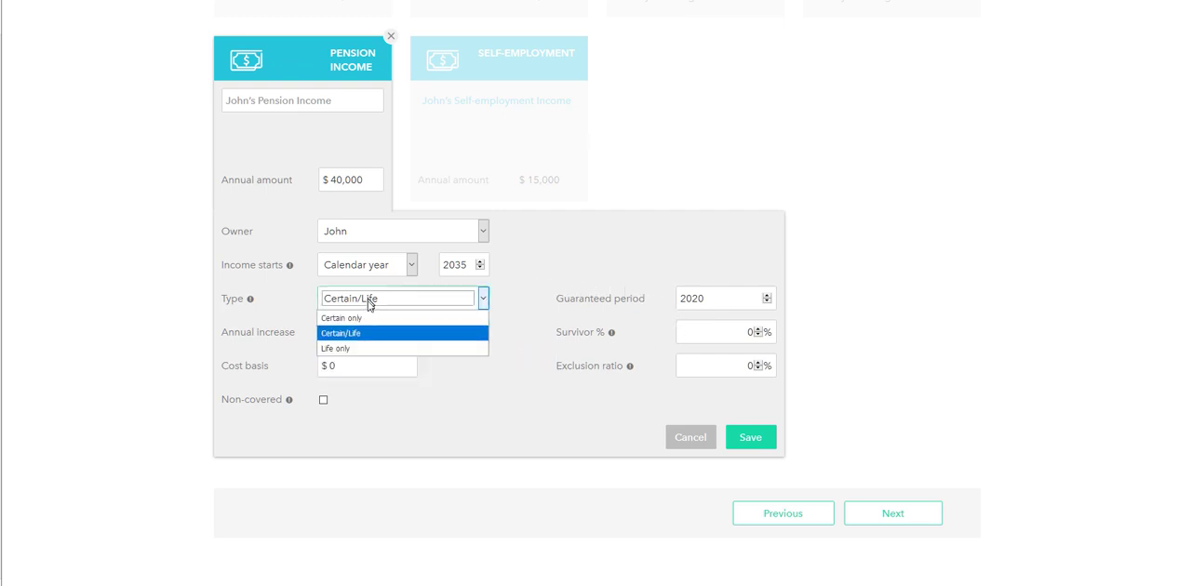
click(370, 348)
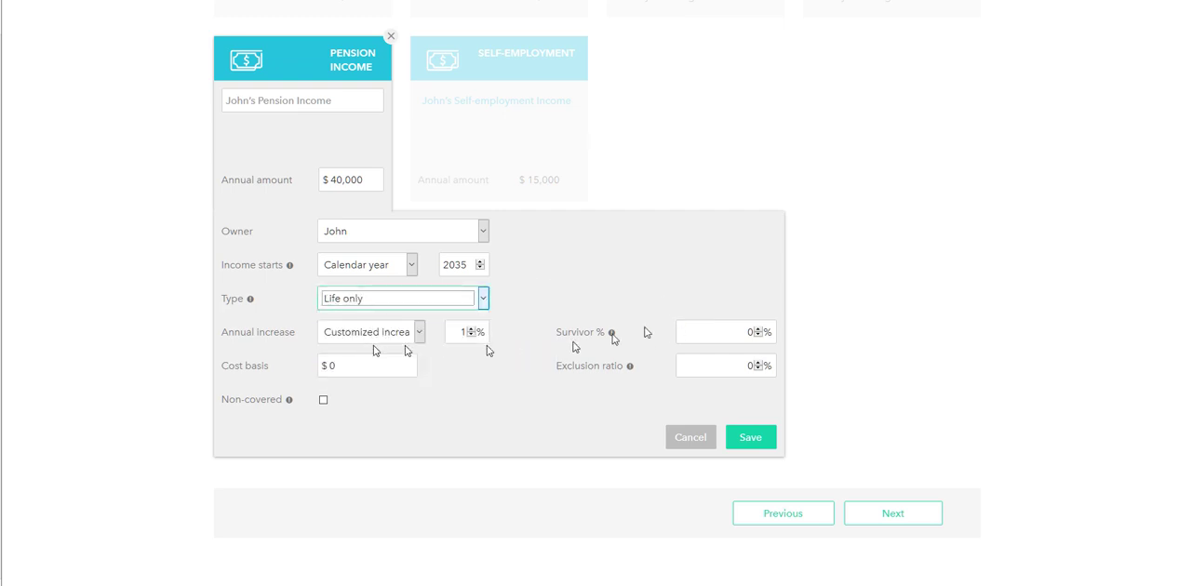
click(726, 332)
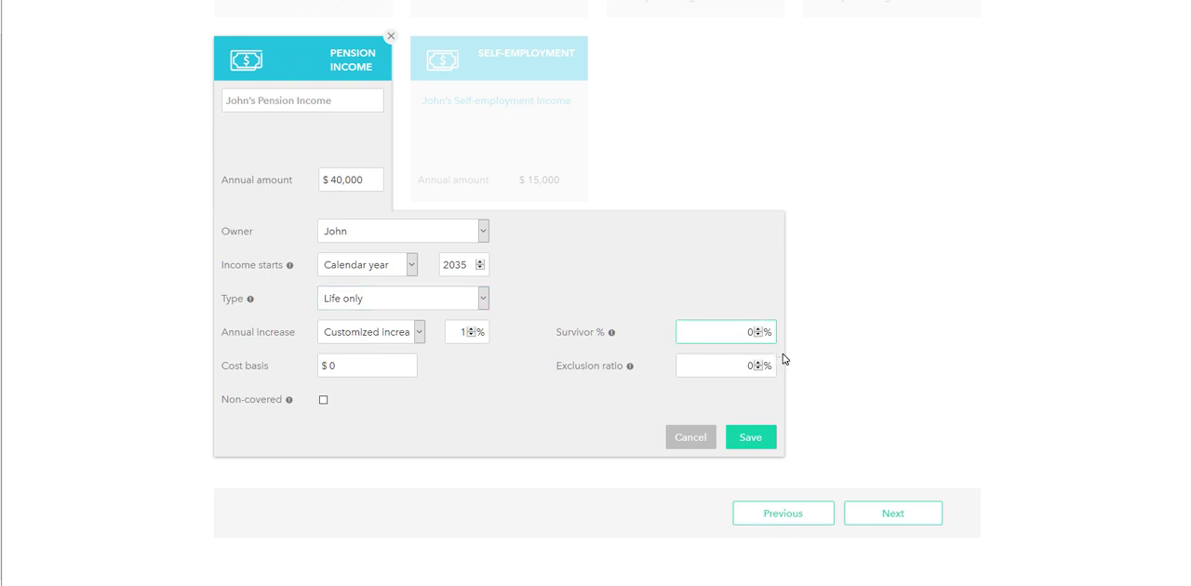
key(BackSpace)
text(50)
mouse_move(612, 334)
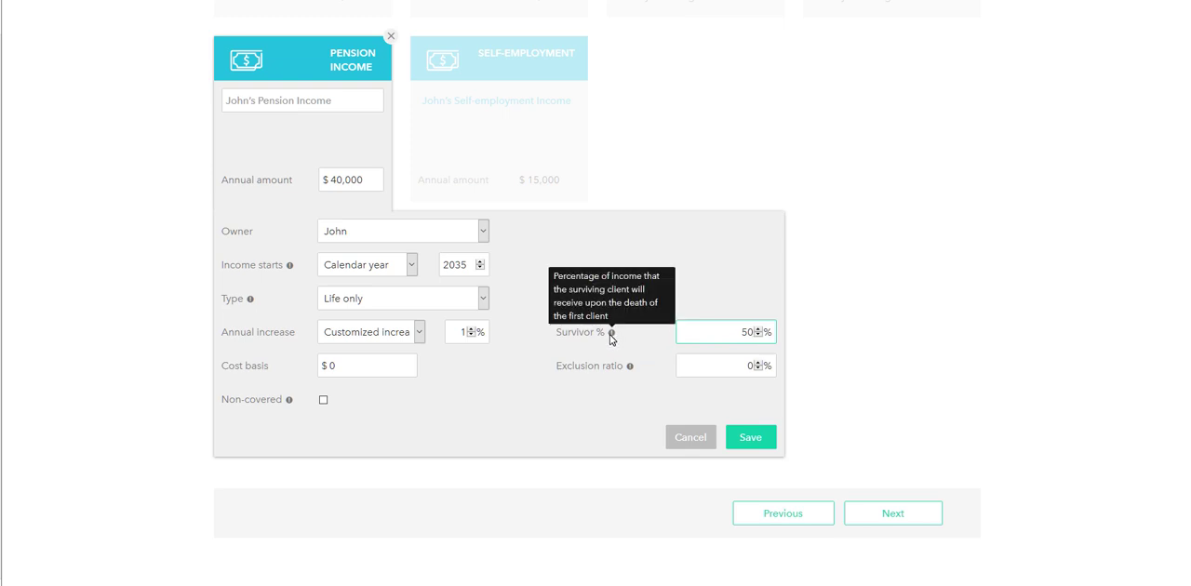
Try the Certain/Life type for the pension with a guaranteed period of 2045
click(366, 299)
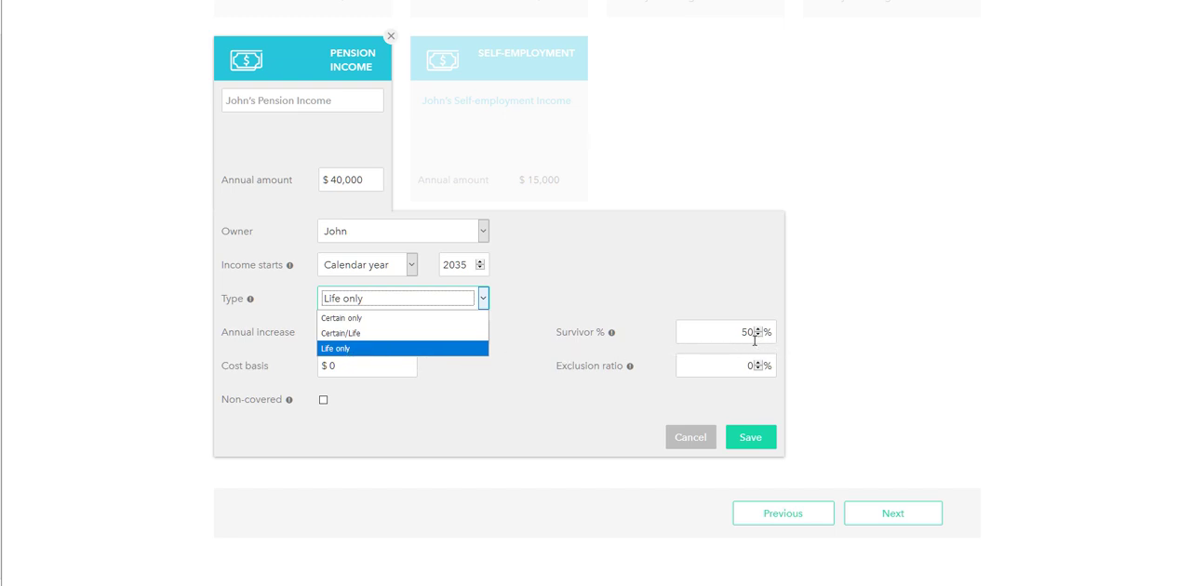
click(409, 333)
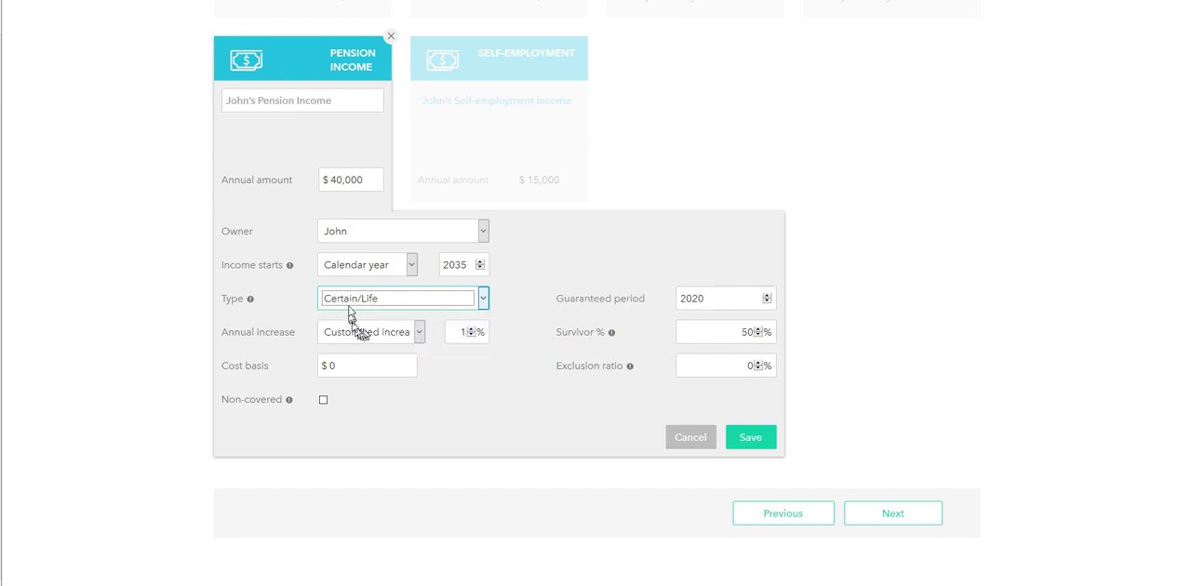
click(739, 299)
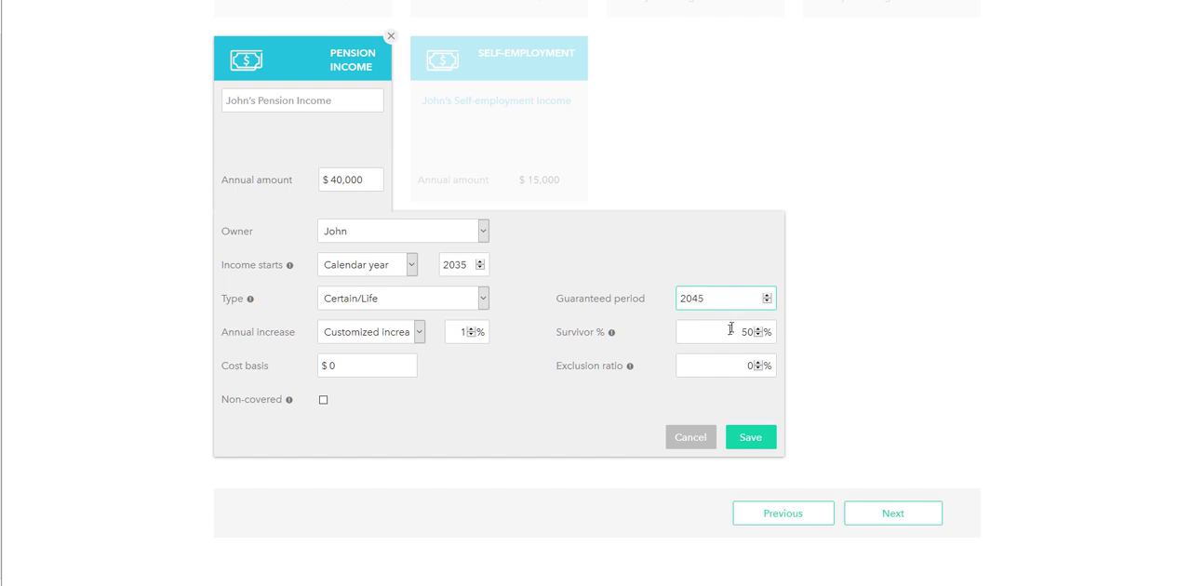
click(727, 336)
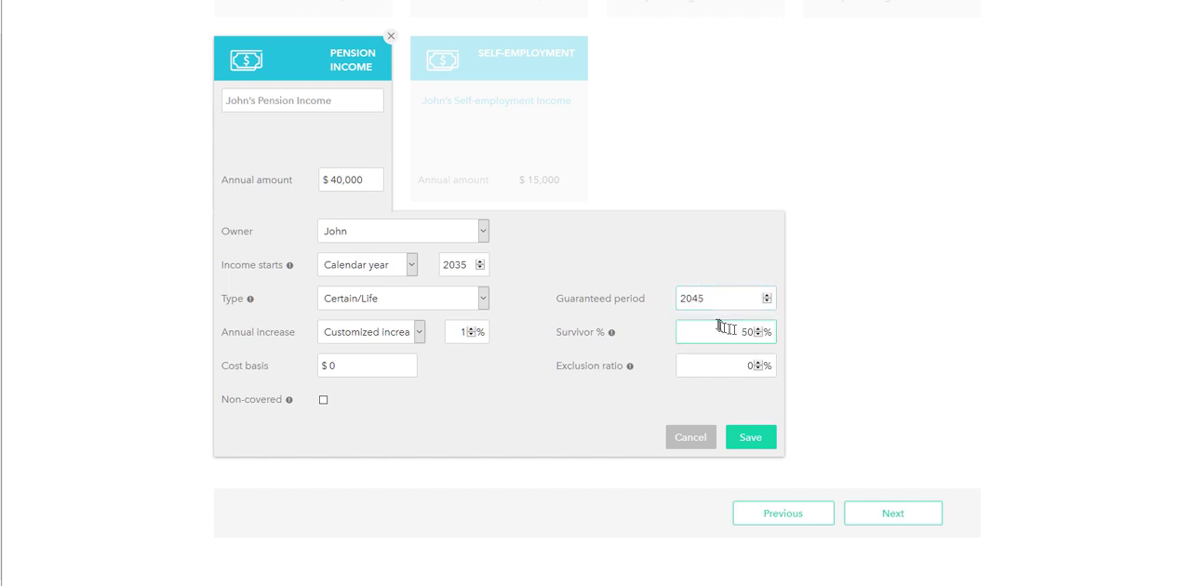
Switch the pension type back to Life only, check what the exclusion ratio means, and save the pension entry
click(386, 305)
click(391, 349)
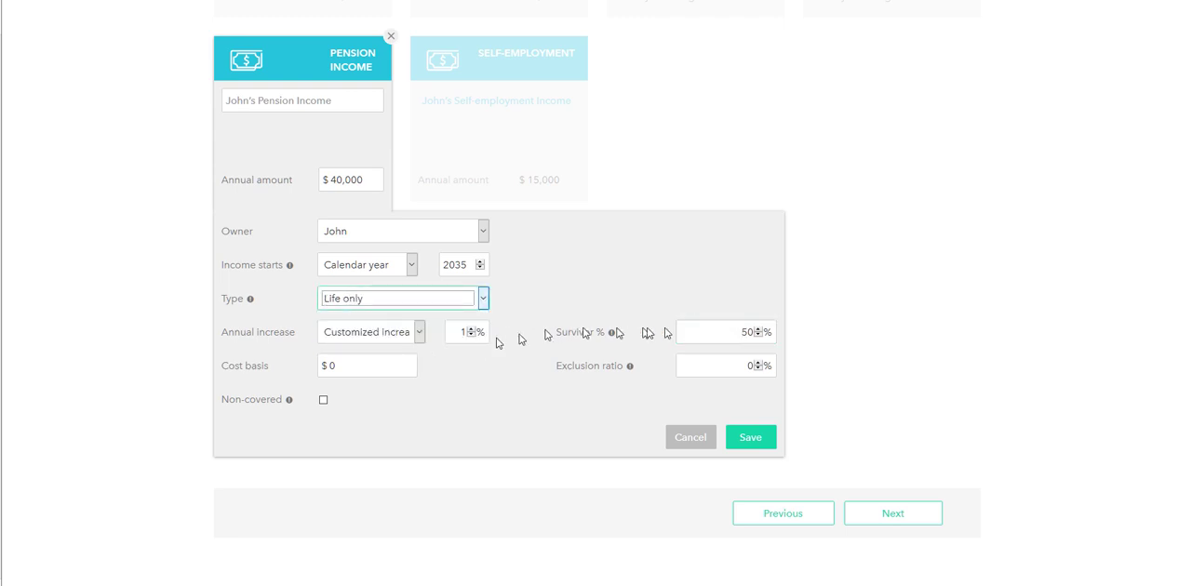
click(723, 366)
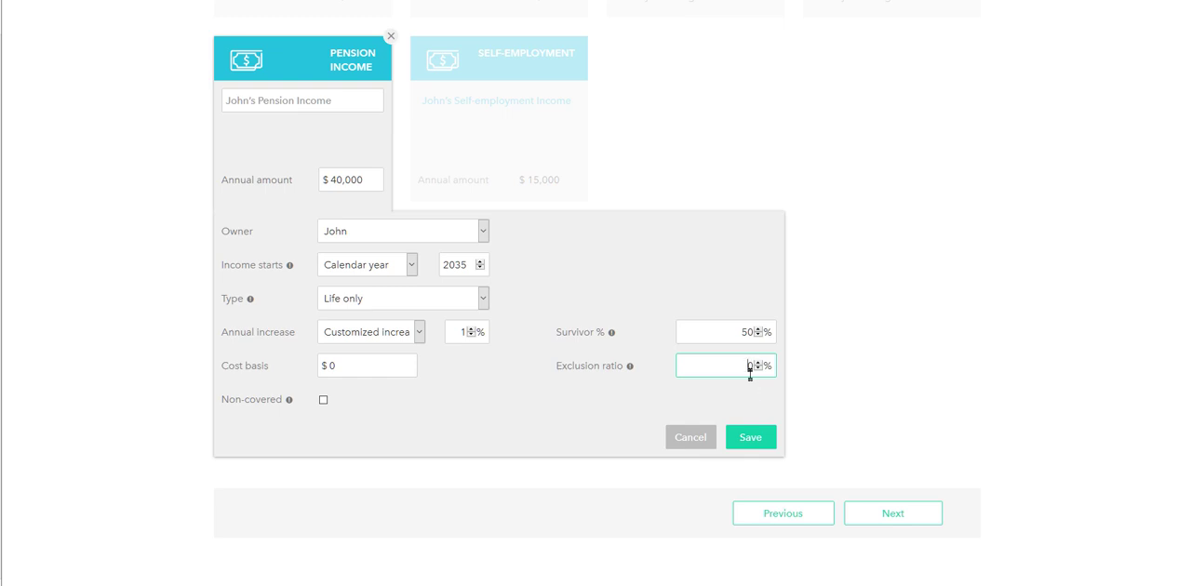
mouse_move(631, 371)
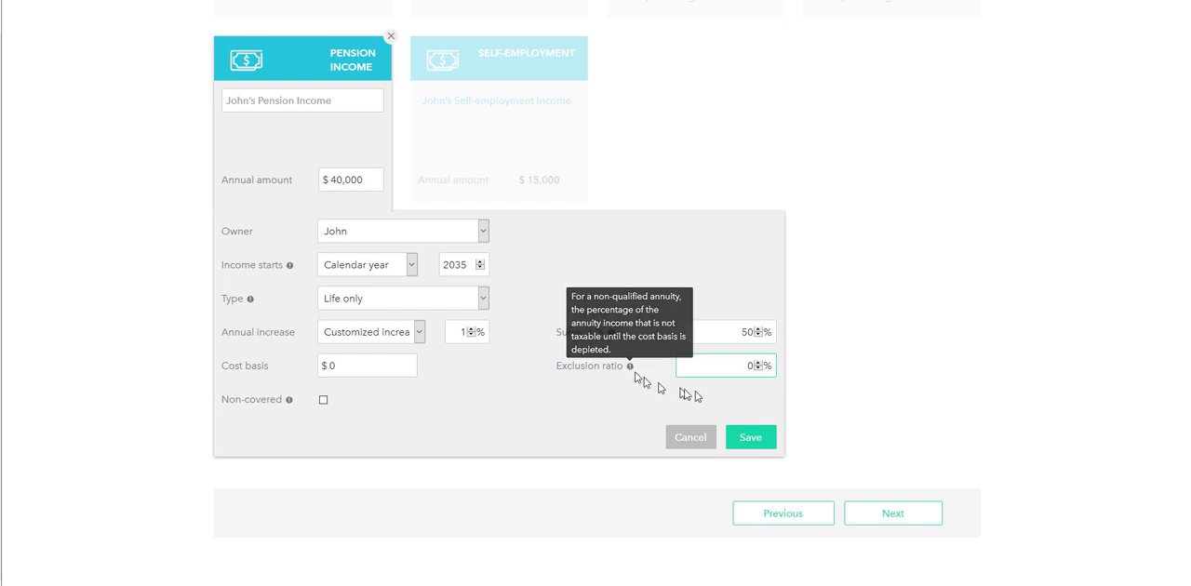
click(752, 439)
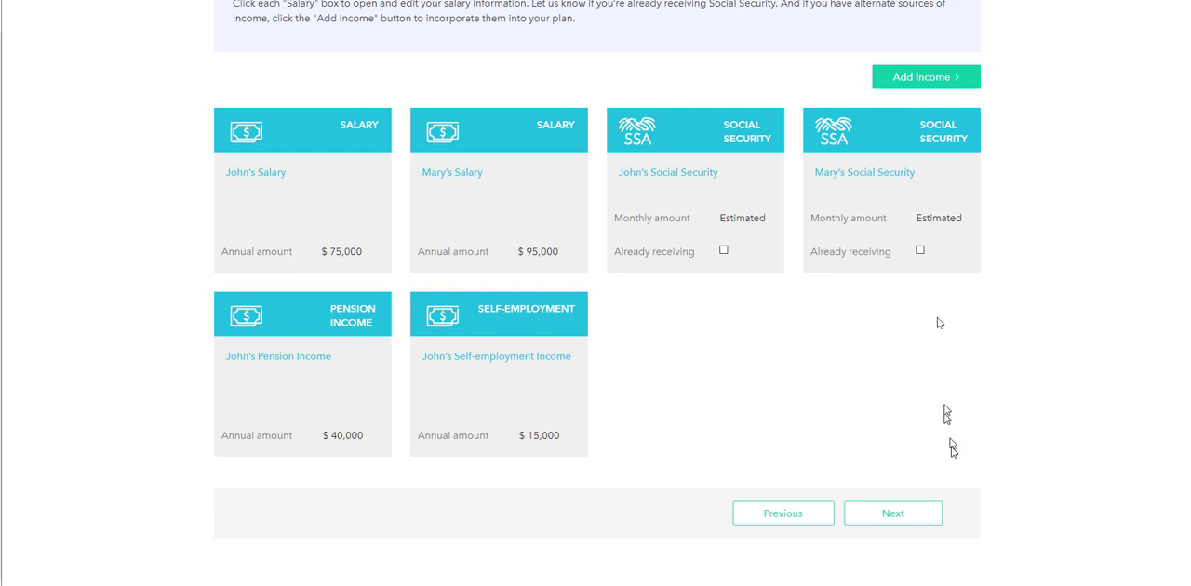
Add a distribution income entry from the 401(k) accounts with an annual amount of $15,000
click(952, 82)
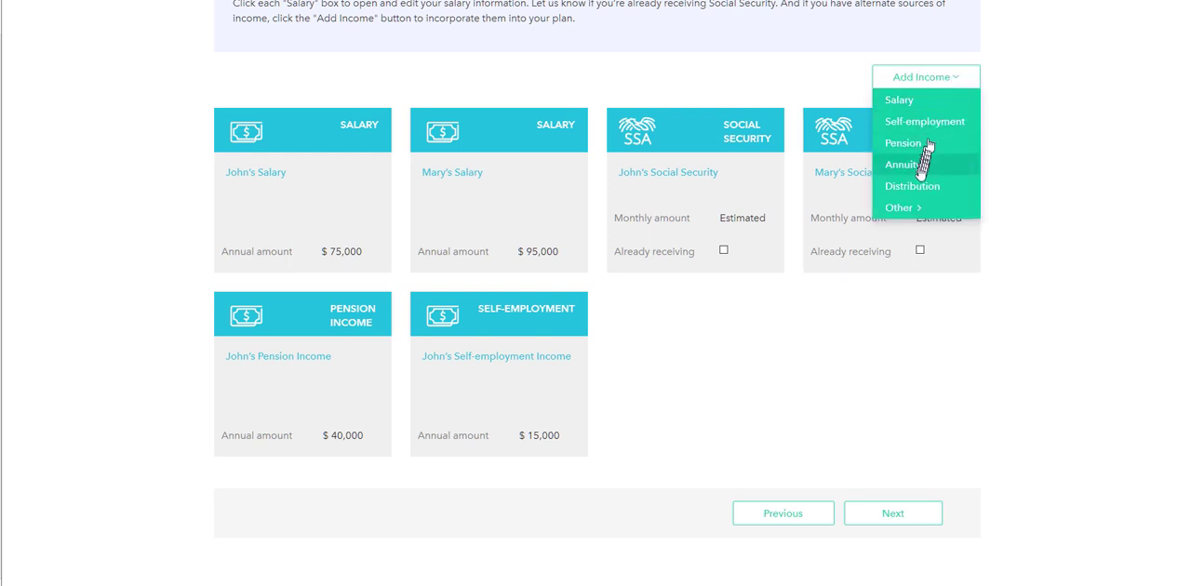
click(912, 186)
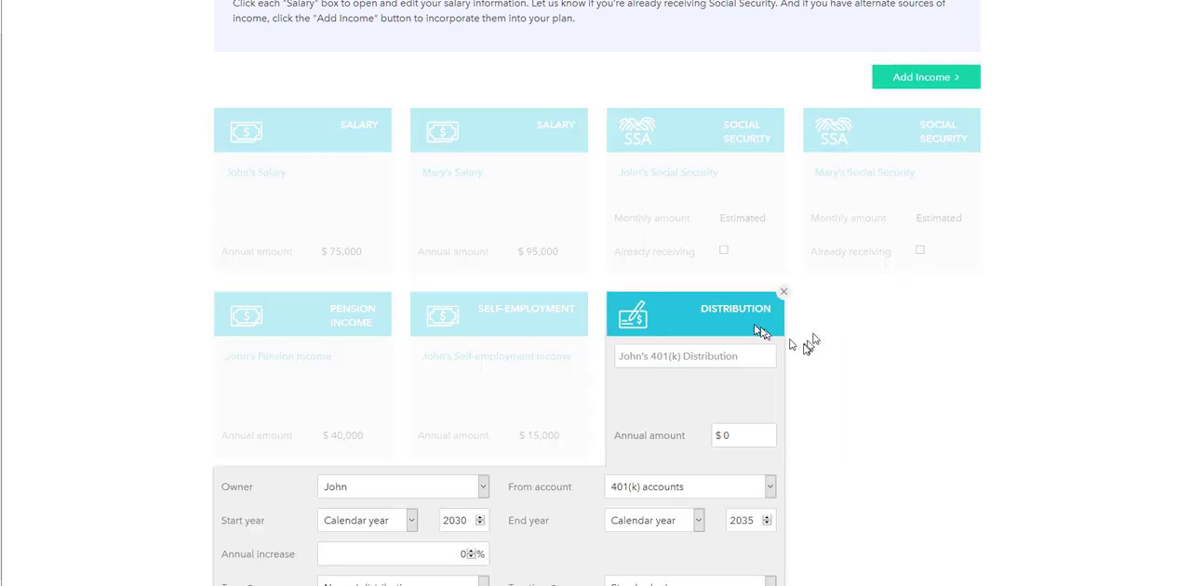
scroll(885, 345, down, 2)
scroll(887, 346, down, 1)
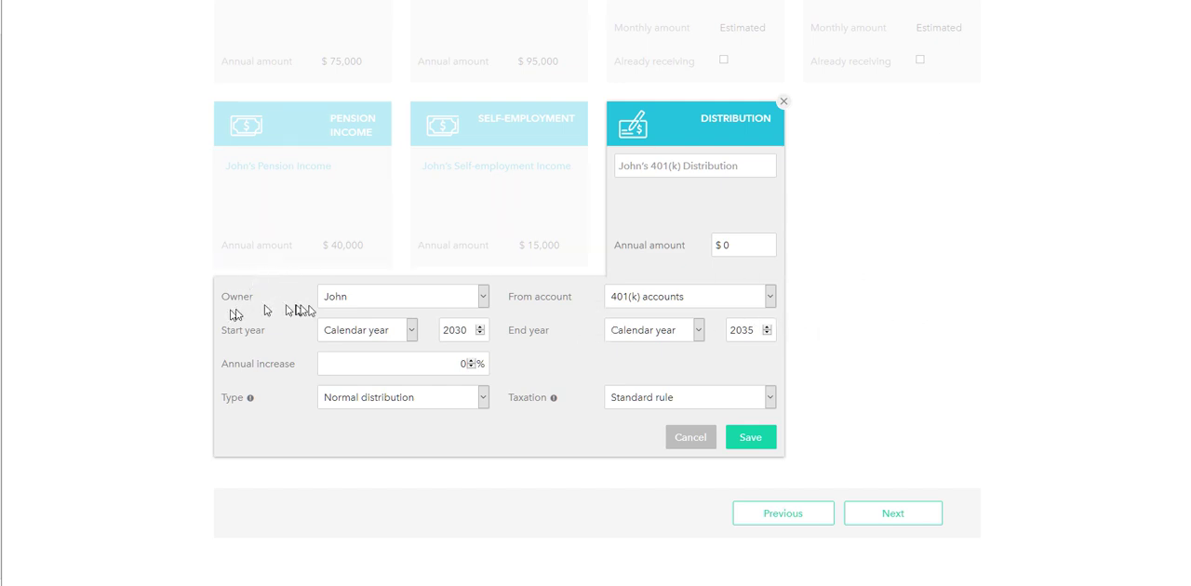
click(727, 170)
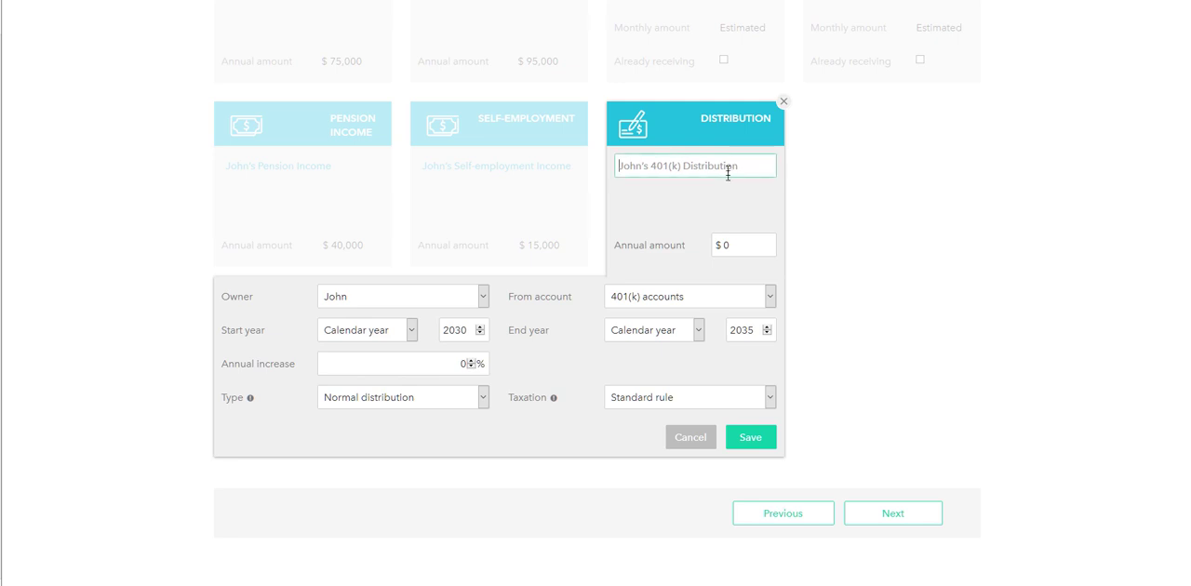
click(740, 245)
key(BackSpace)
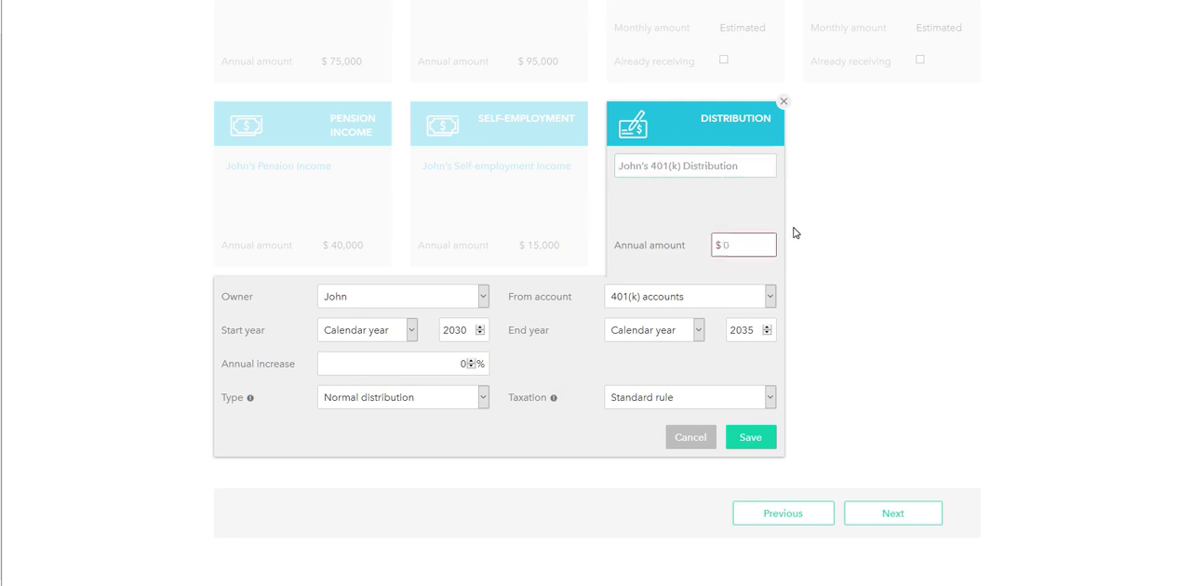
text(150000)
Delete the unsaved 401(k) distribution entry from the income list
click(784, 103)
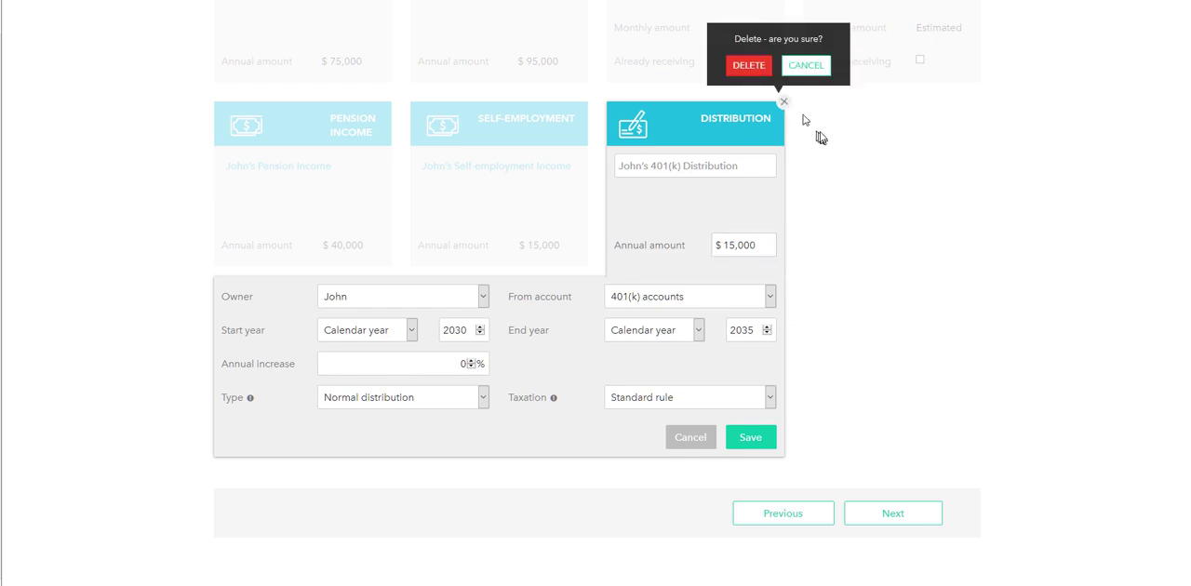
click(742, 65)
Add an Other Income entry, look through its tax treatment options, and save it
click(930, 82)
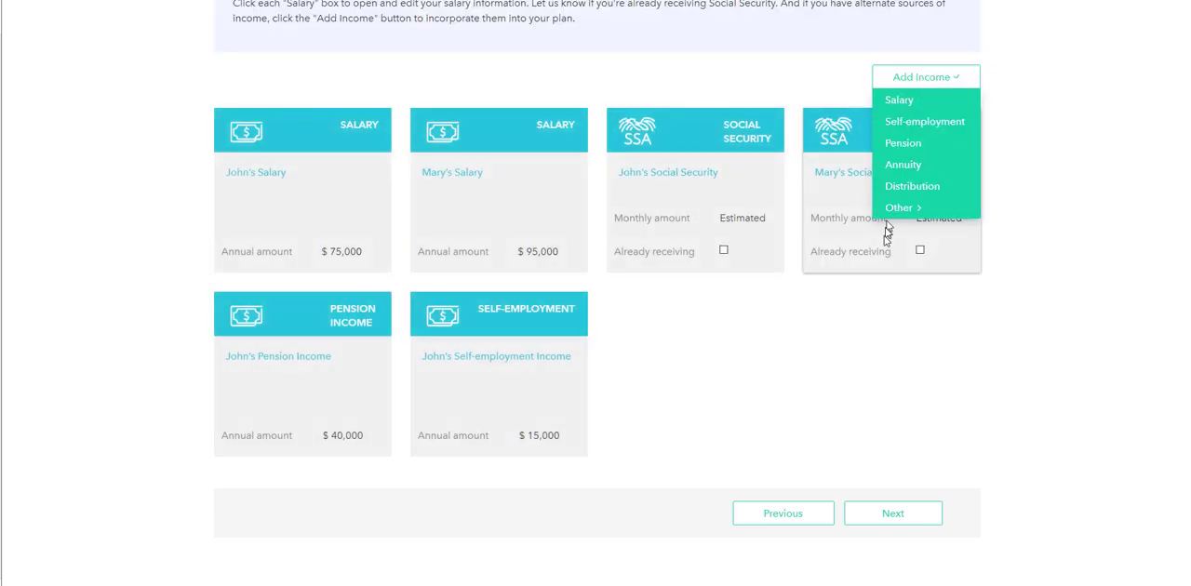
mouse_move(904, 208)
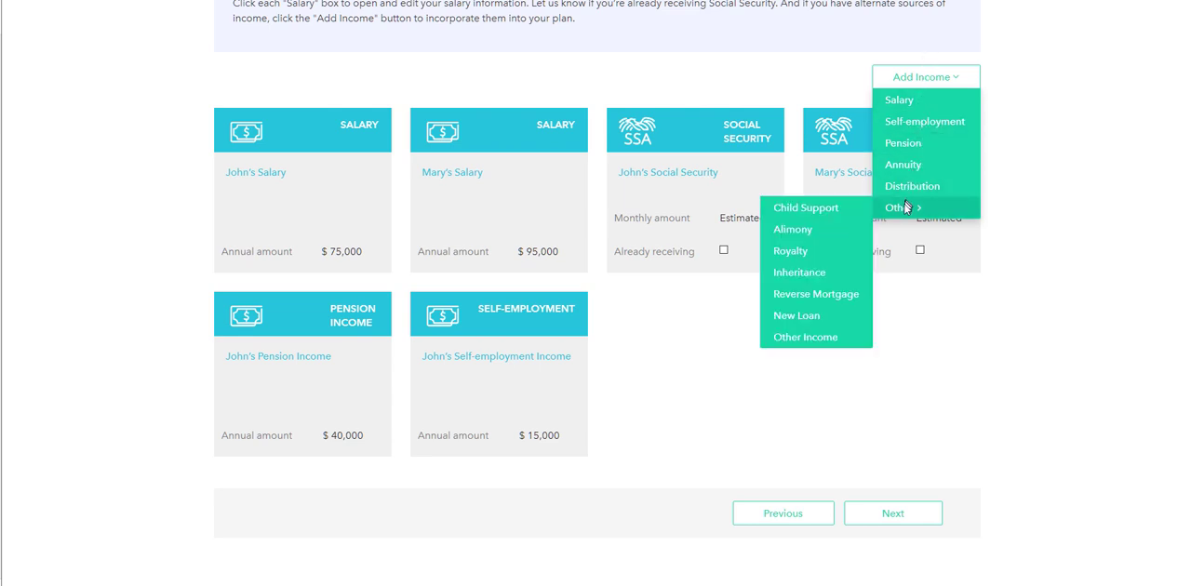
click(805, 338)
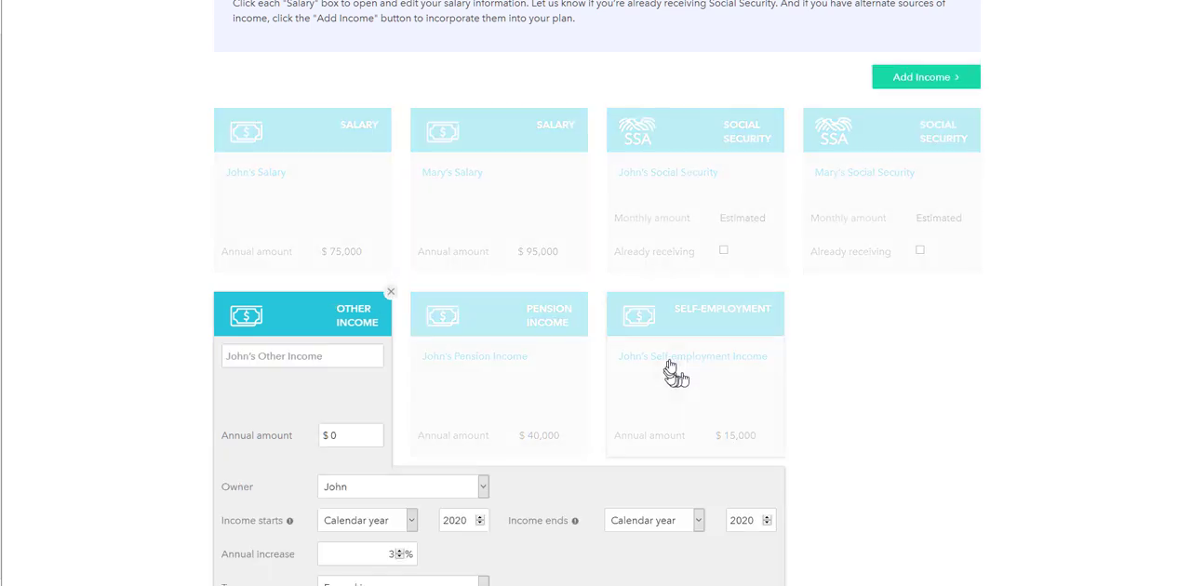
scroll(672, 373, down, 2)
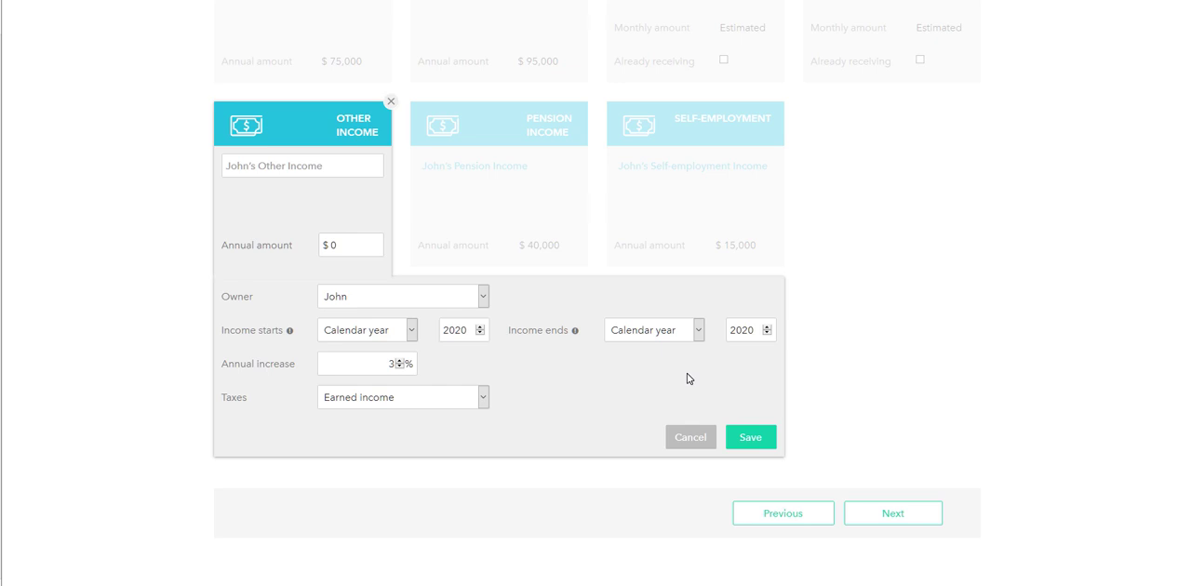
click(402, 400)
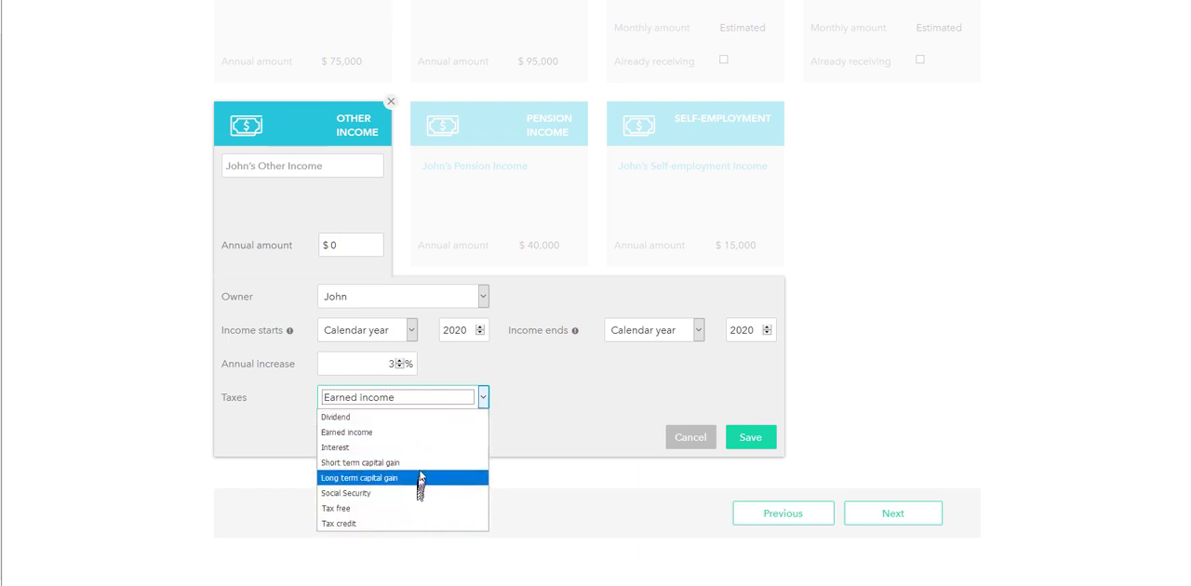
click(752, 435)
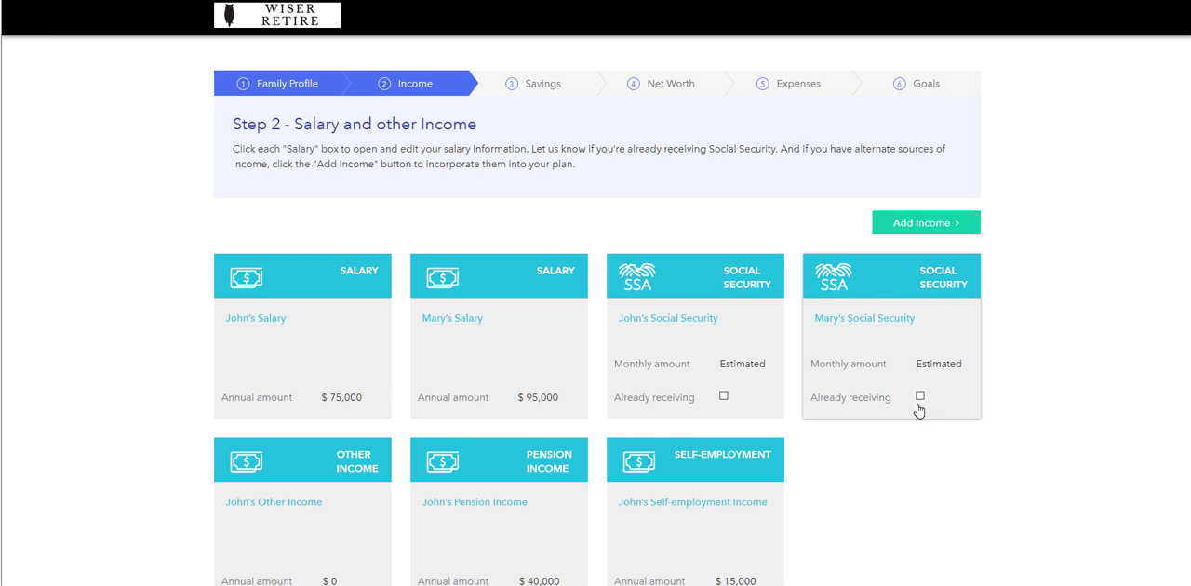
scroll(914, 396, down, 3)
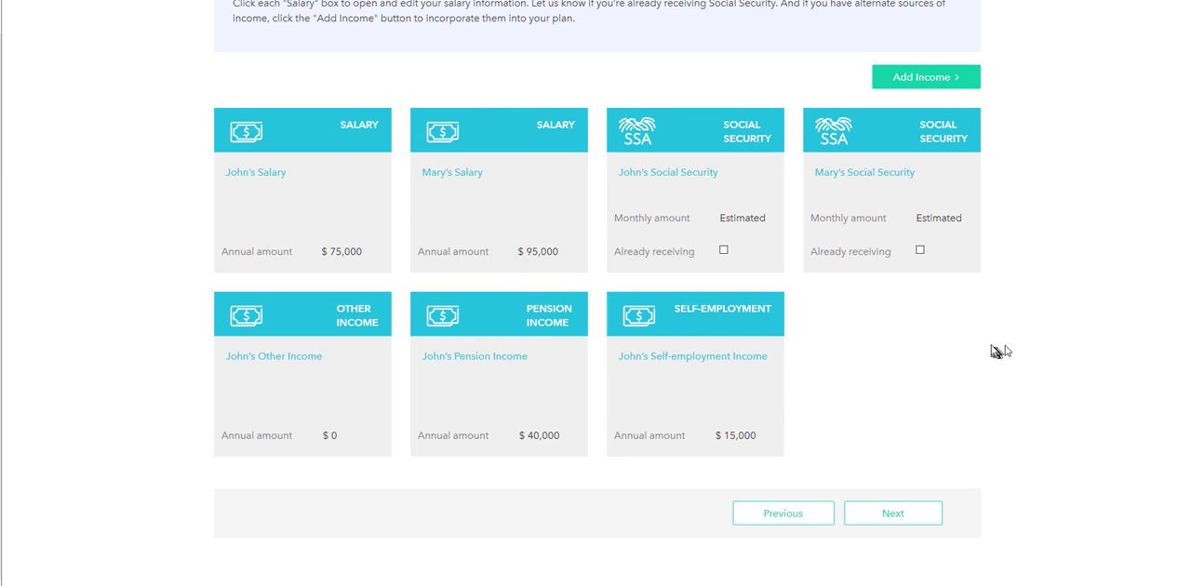
scroll(985, 341, up, 2)
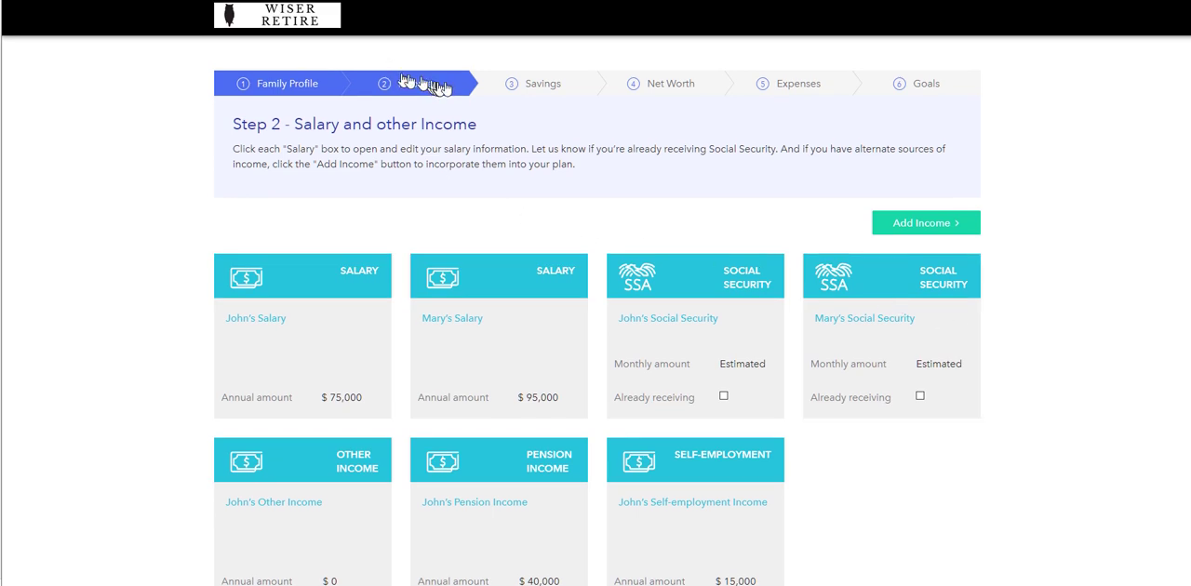